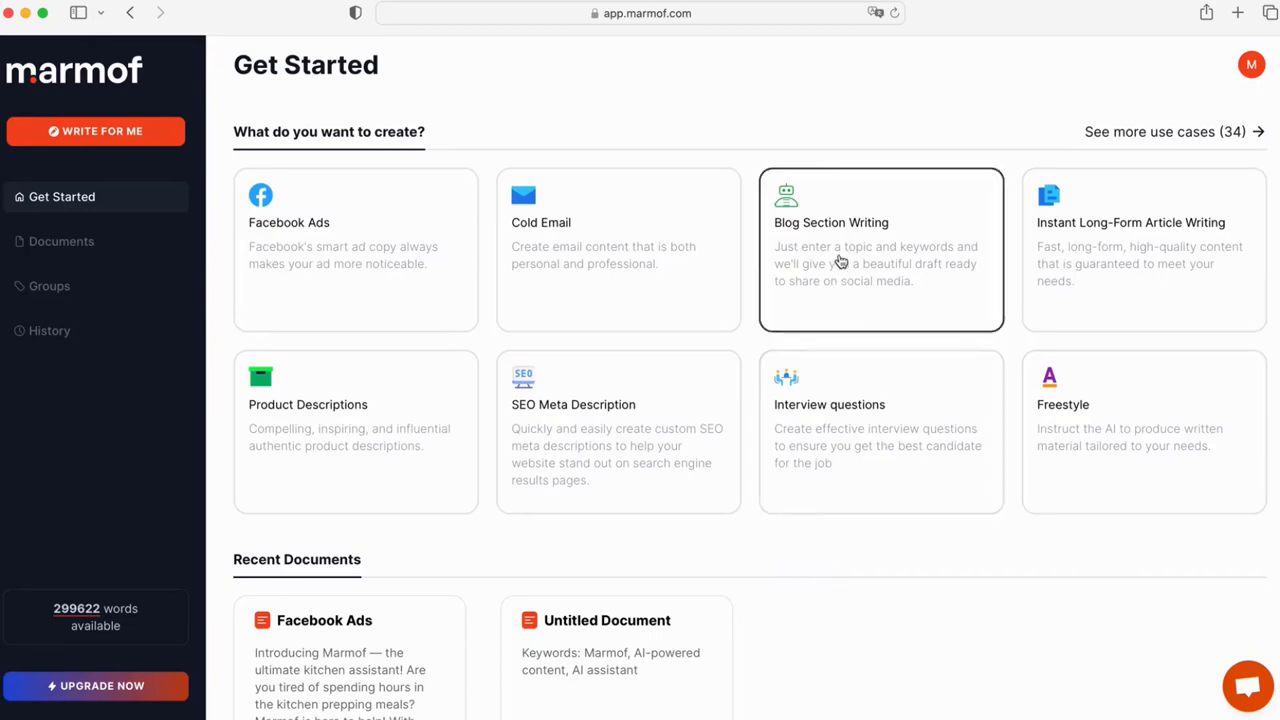
- Start a Blog Section Writing document and set its topic to "Sports Gear"
left_click(840, 257)
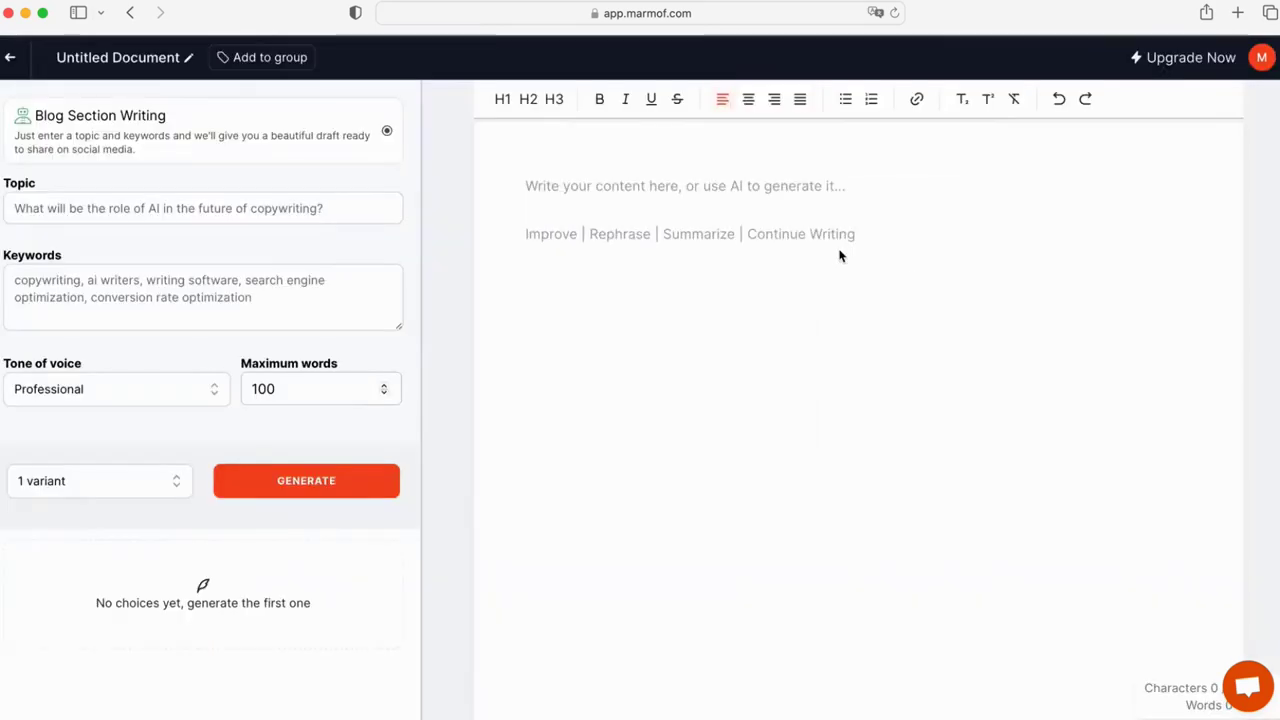
left_click(146, 213)
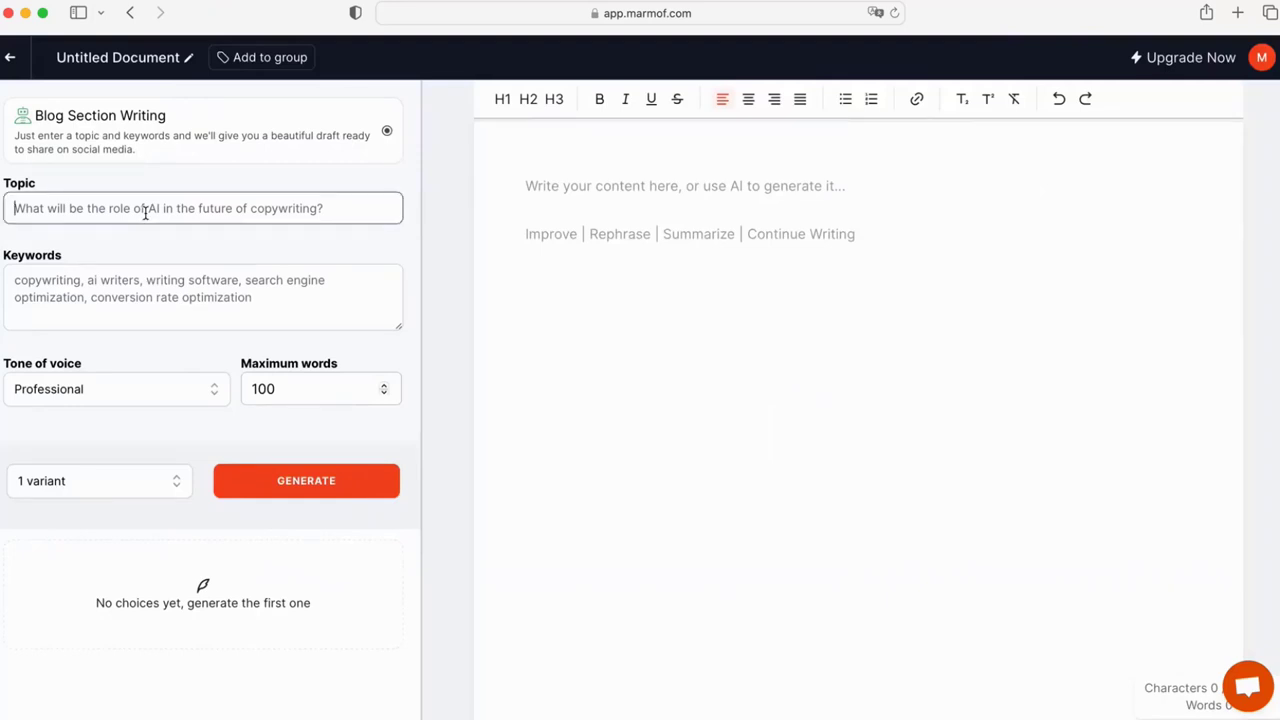
type("Spo")
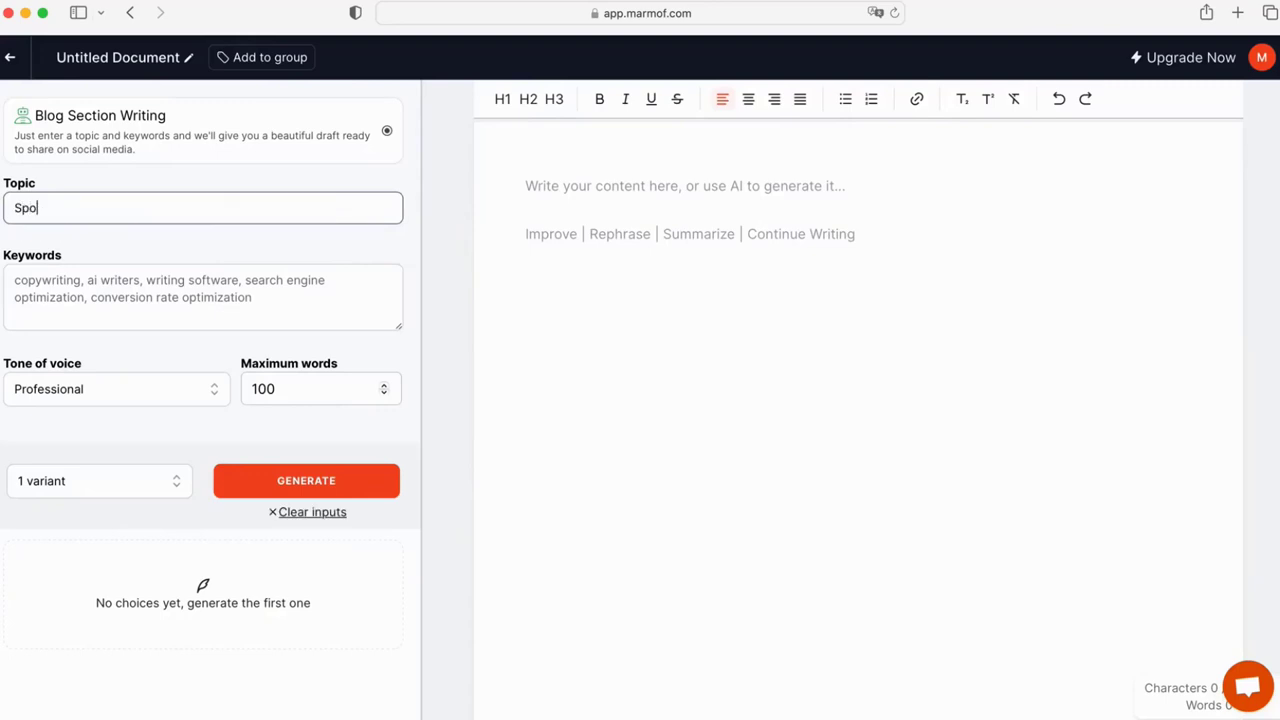
type("rts Gear")
- Enter the keywords "running shoes, athletic apparel, sporting equipment" for the blog section
left_click(101, 288)
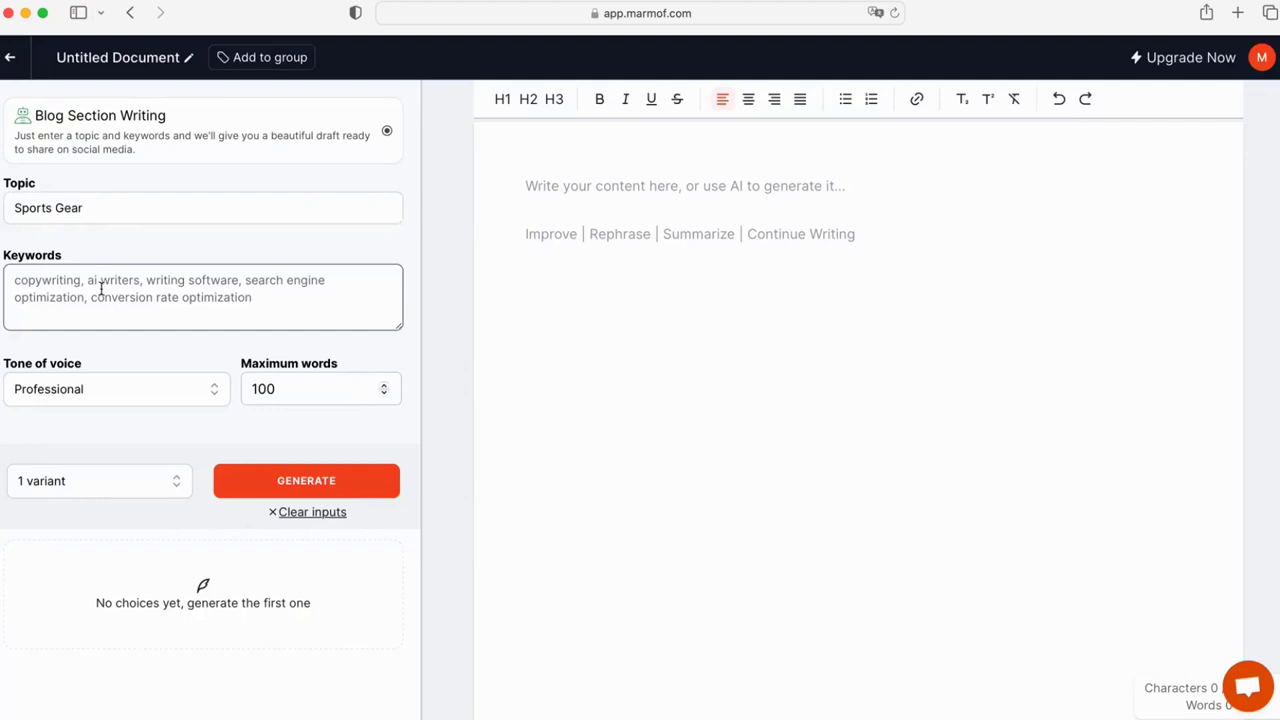
type("ru")
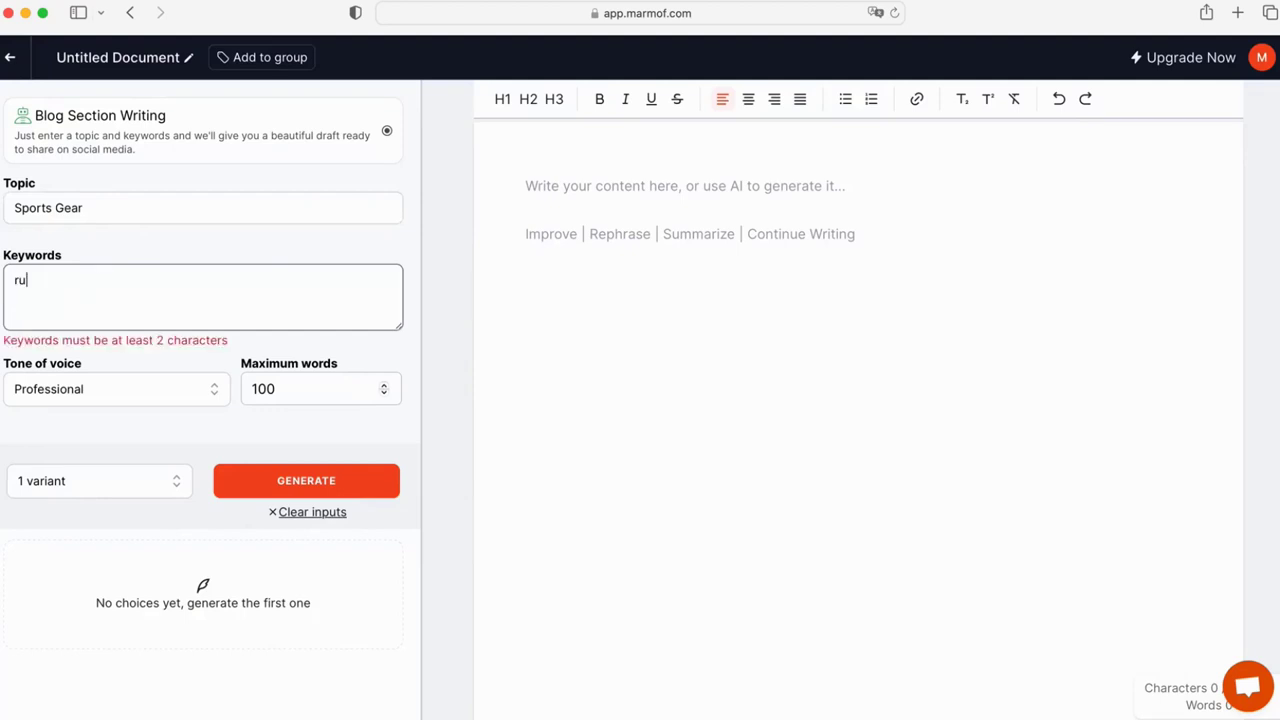
type("nning shoes, a")
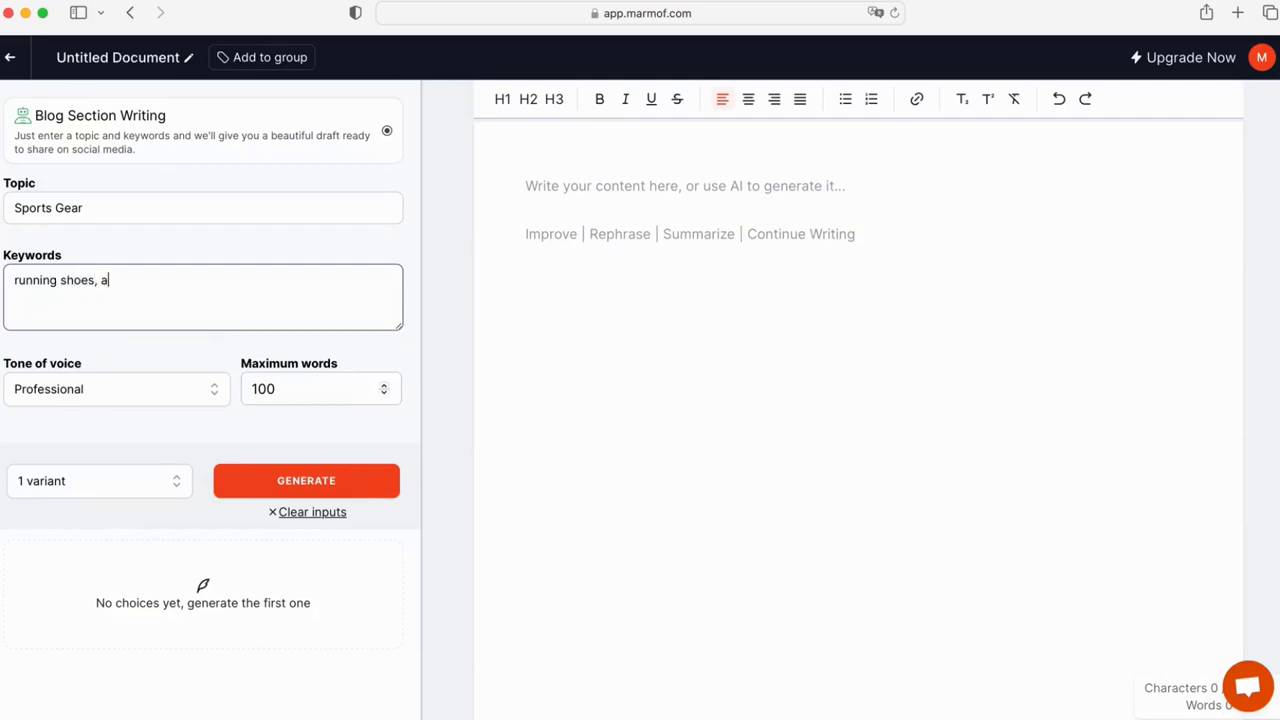
type("thletic apparel, sporting ")
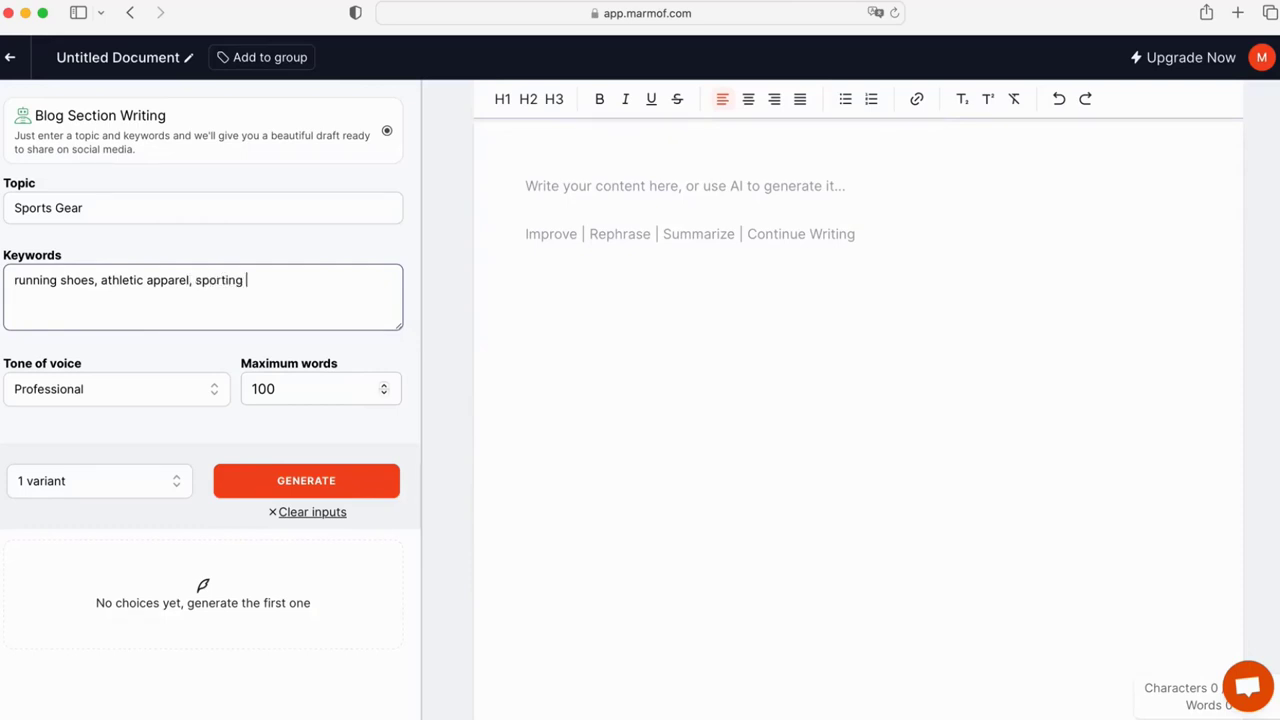
type("equipment")
left_click(158, 433)
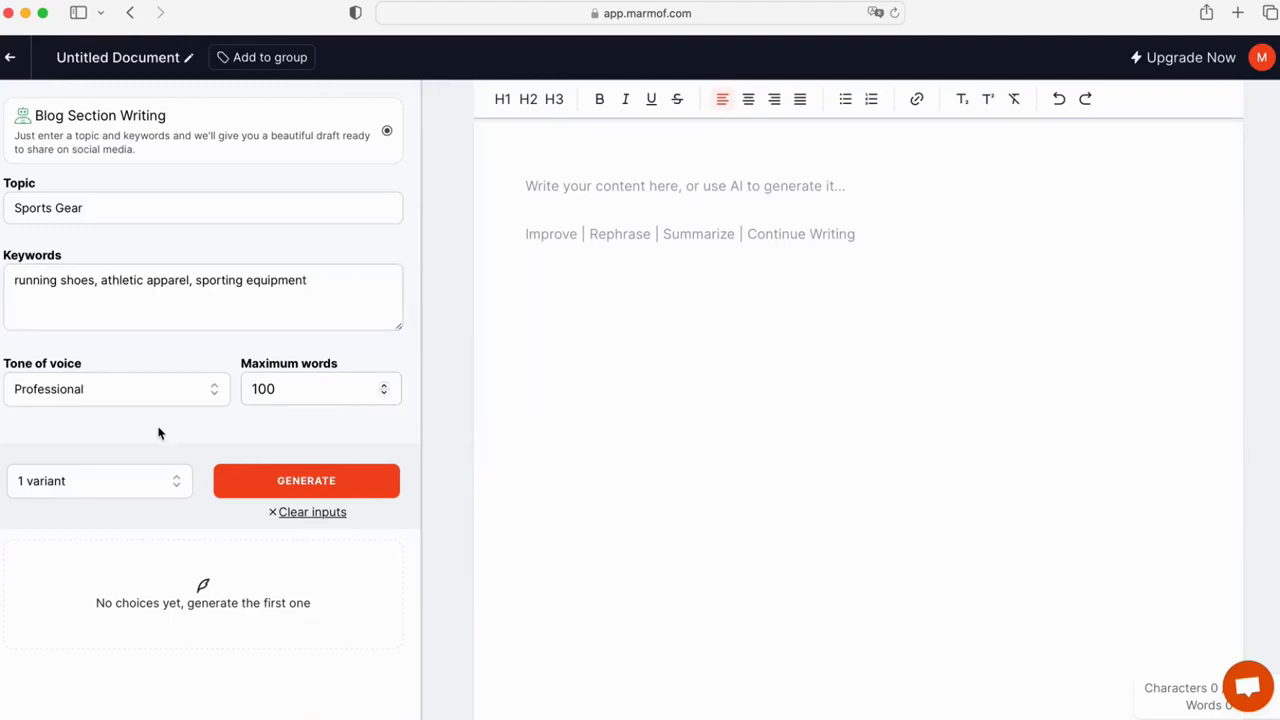
- Set the tone of voice of the blog section to Positive
left_click(150, 394)
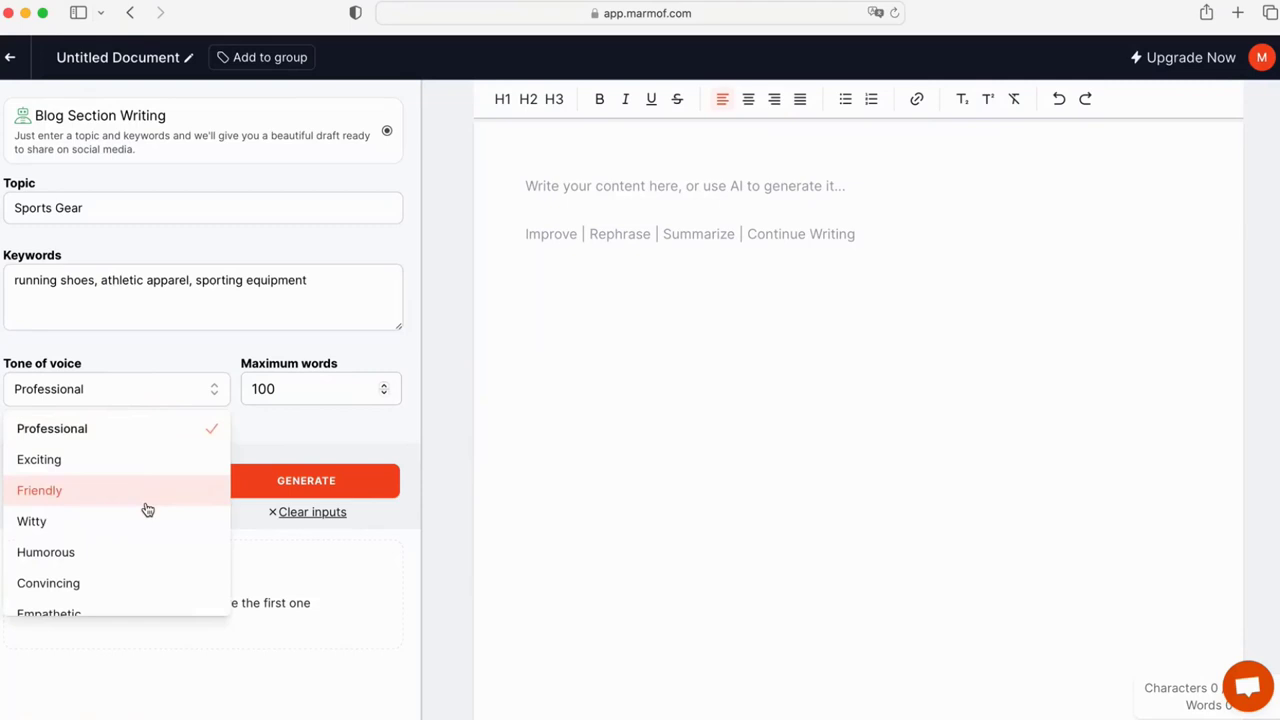
scroll(147, 510, "down", 5)
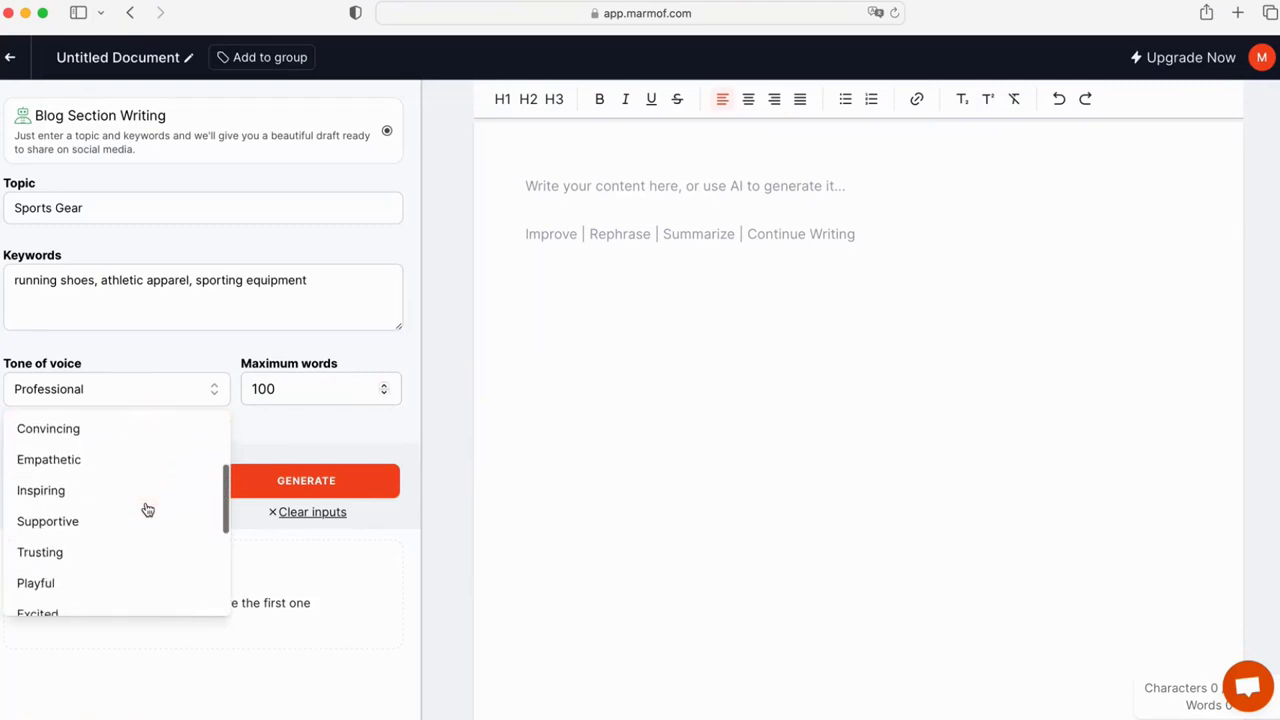
scroll(147, 510, "down", 3)
left_click(147, 510)
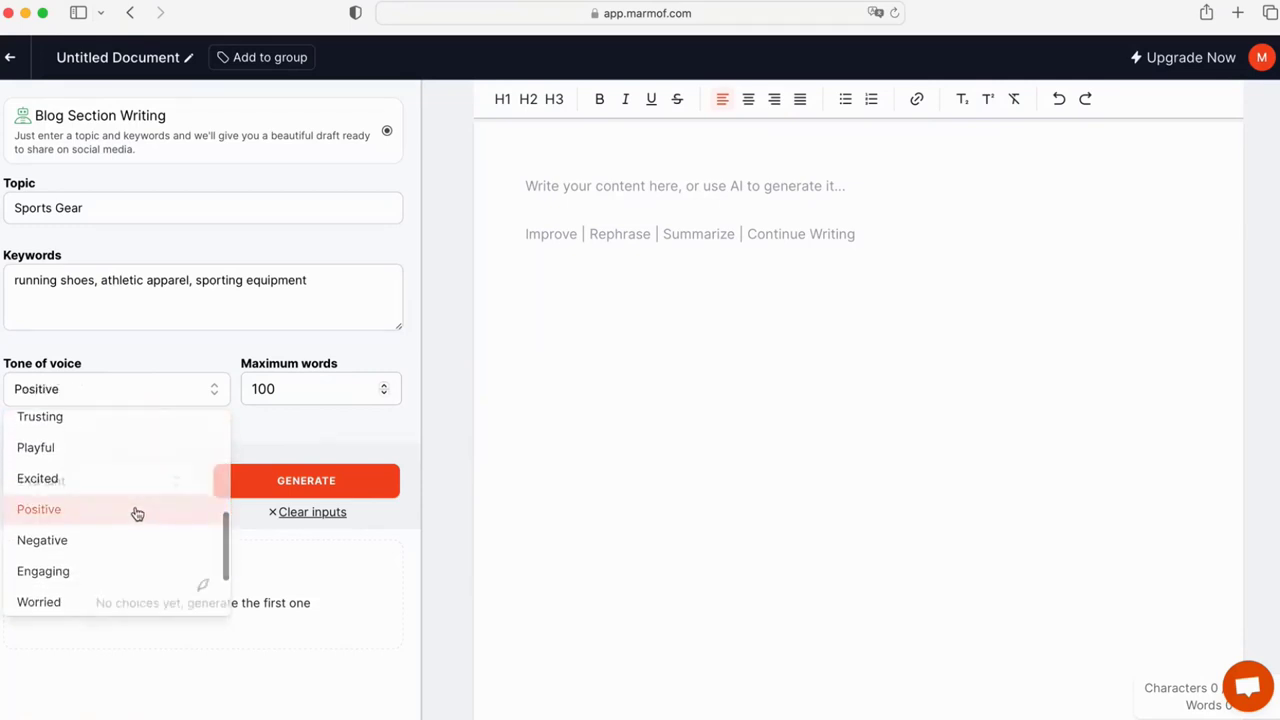
- Choose 3 variants and generate the blog section texts
left_click(148, 490)
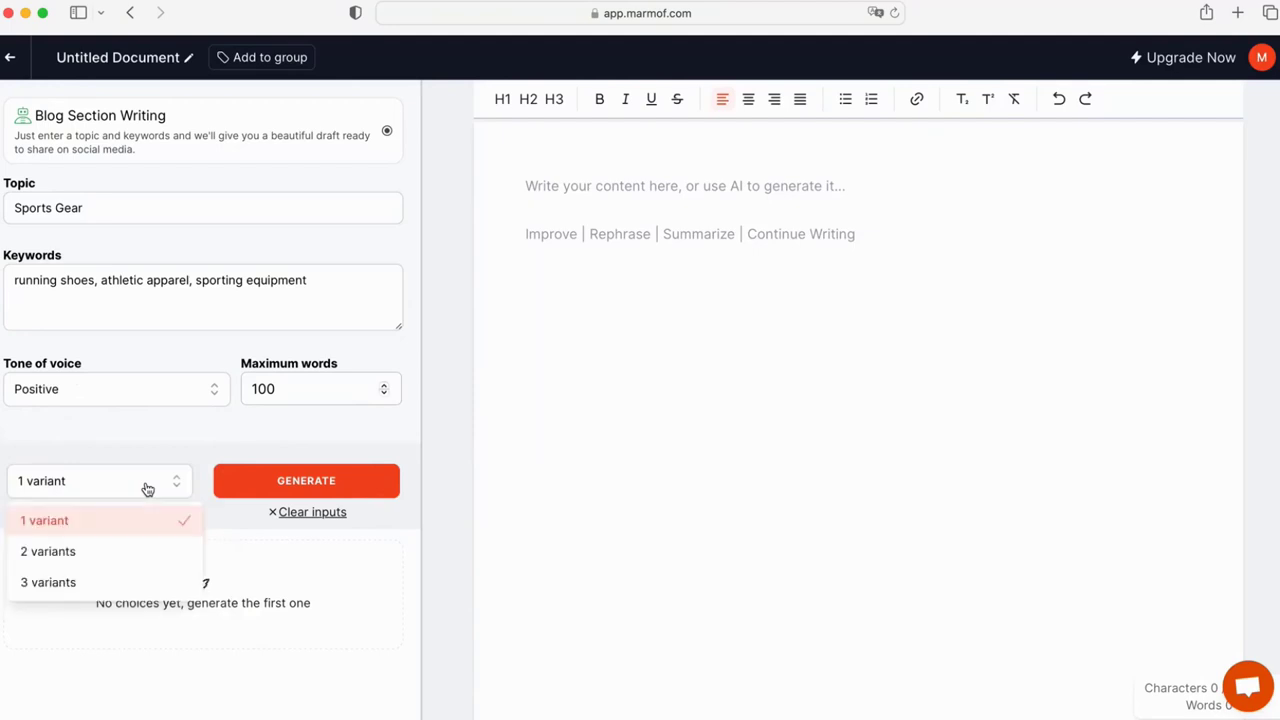
left_click(93, 577)
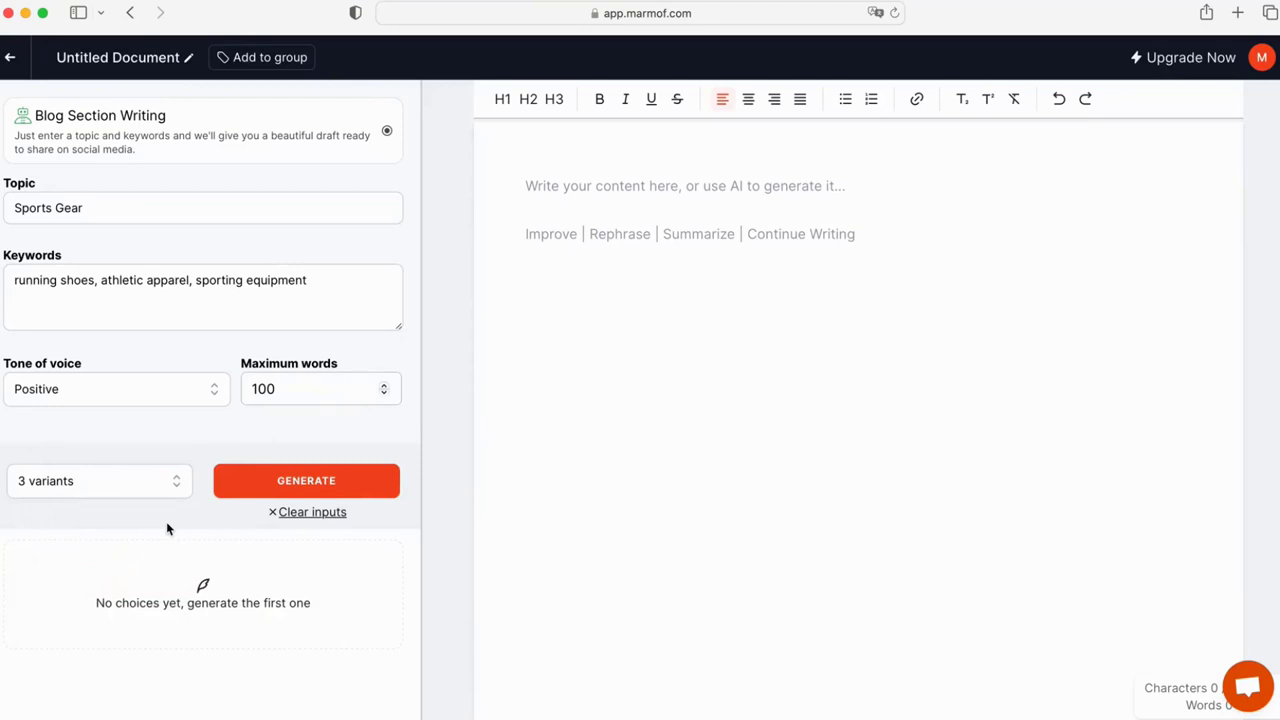
left_click(254, 488)
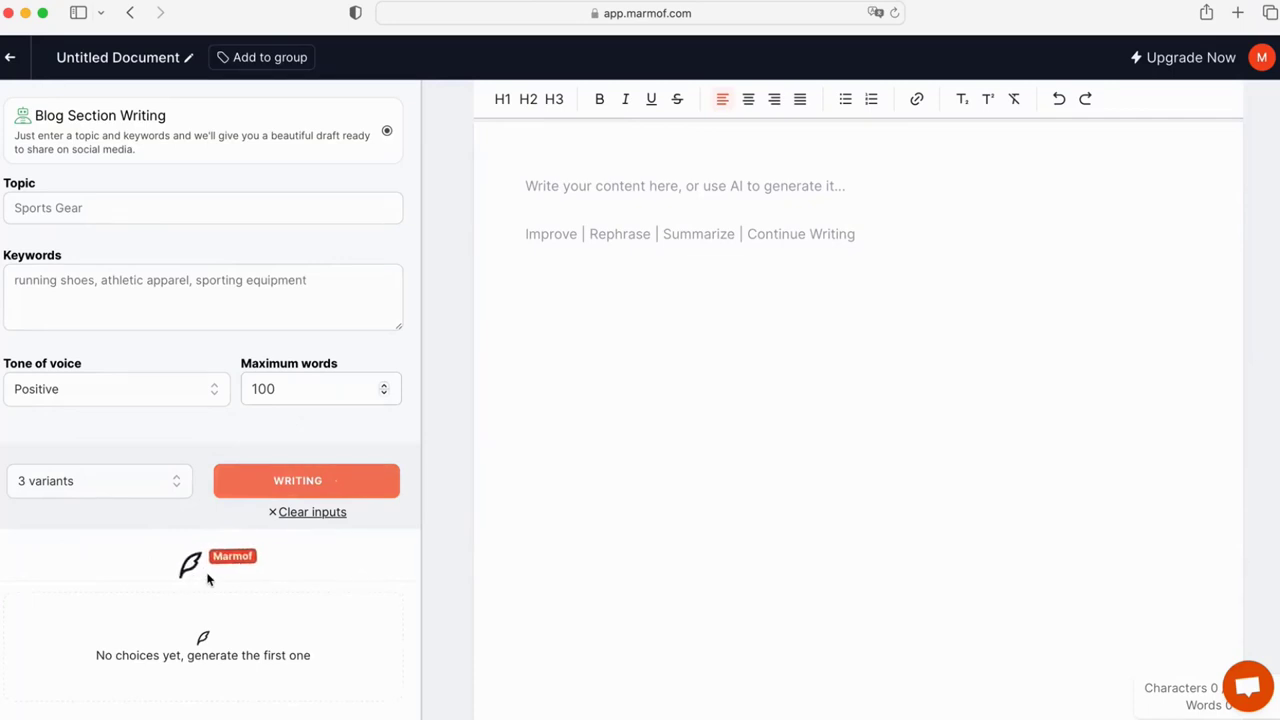
- Expand the first generated blog section, mark it as a favorite and collapse it again
scroll(208, 580, "down", 5)
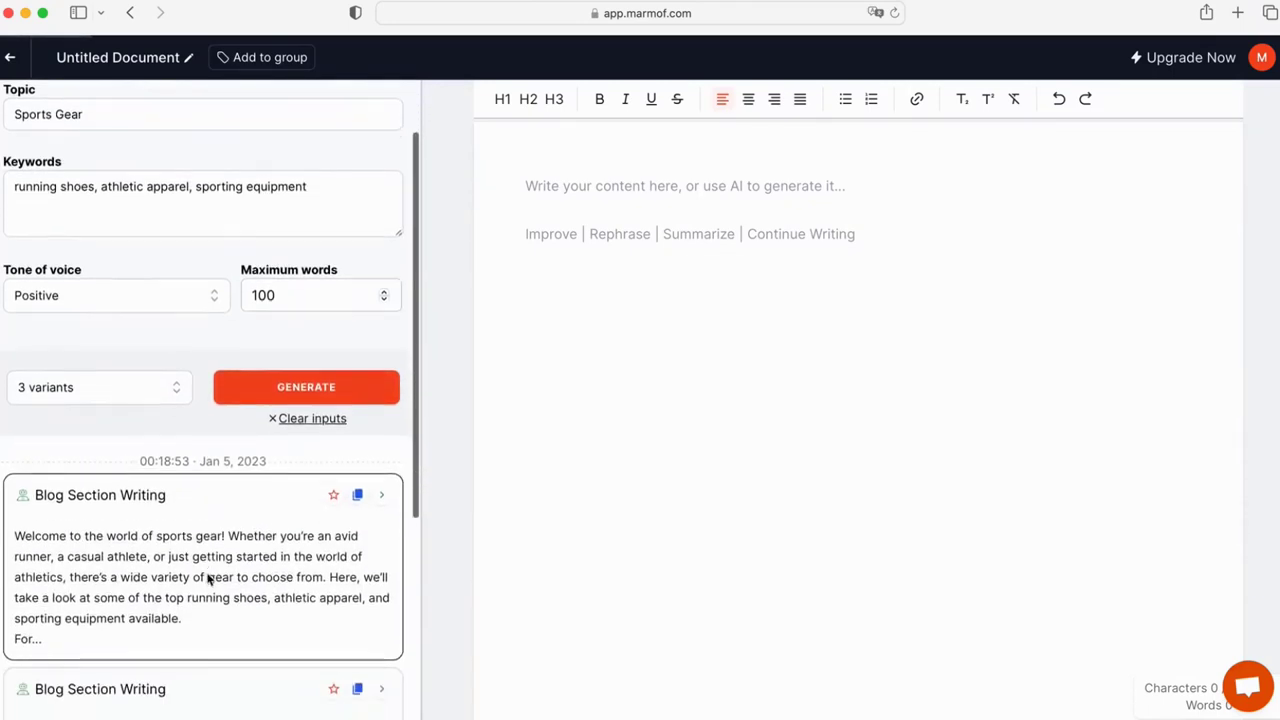
scroll(208, 580, "down", 4)
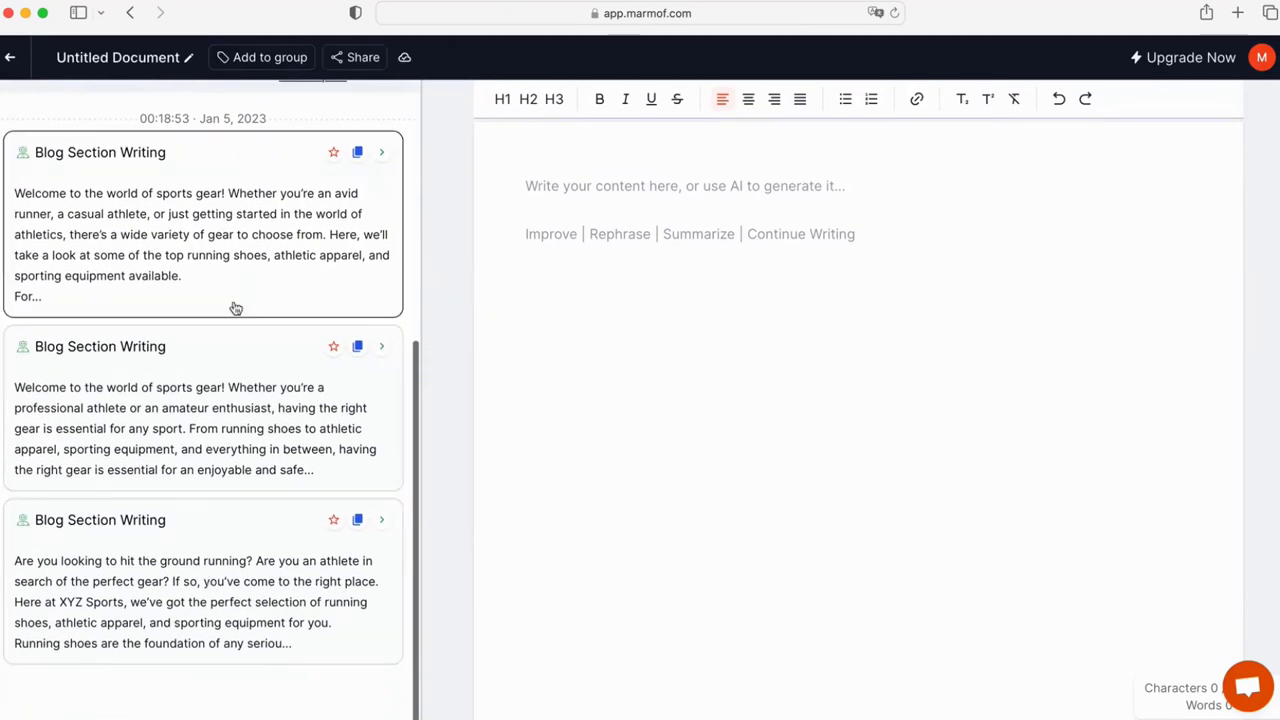
left_click(240, 254)
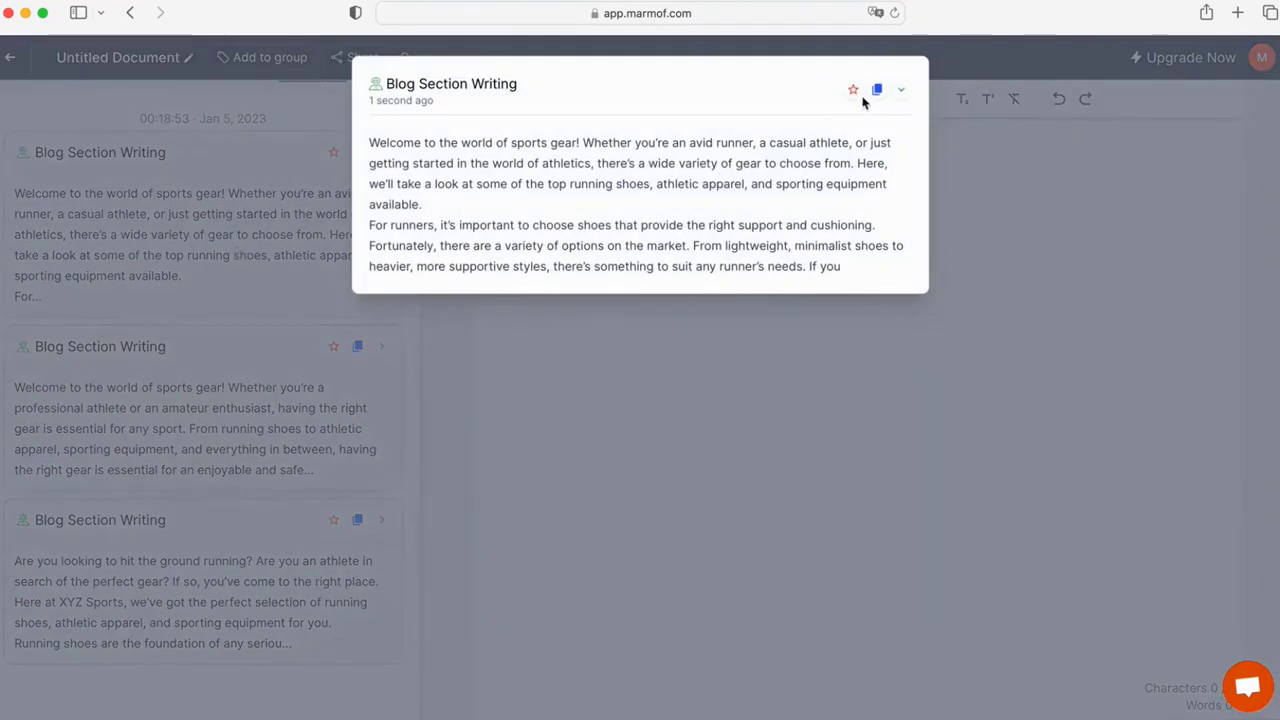
left_click(858, 94)
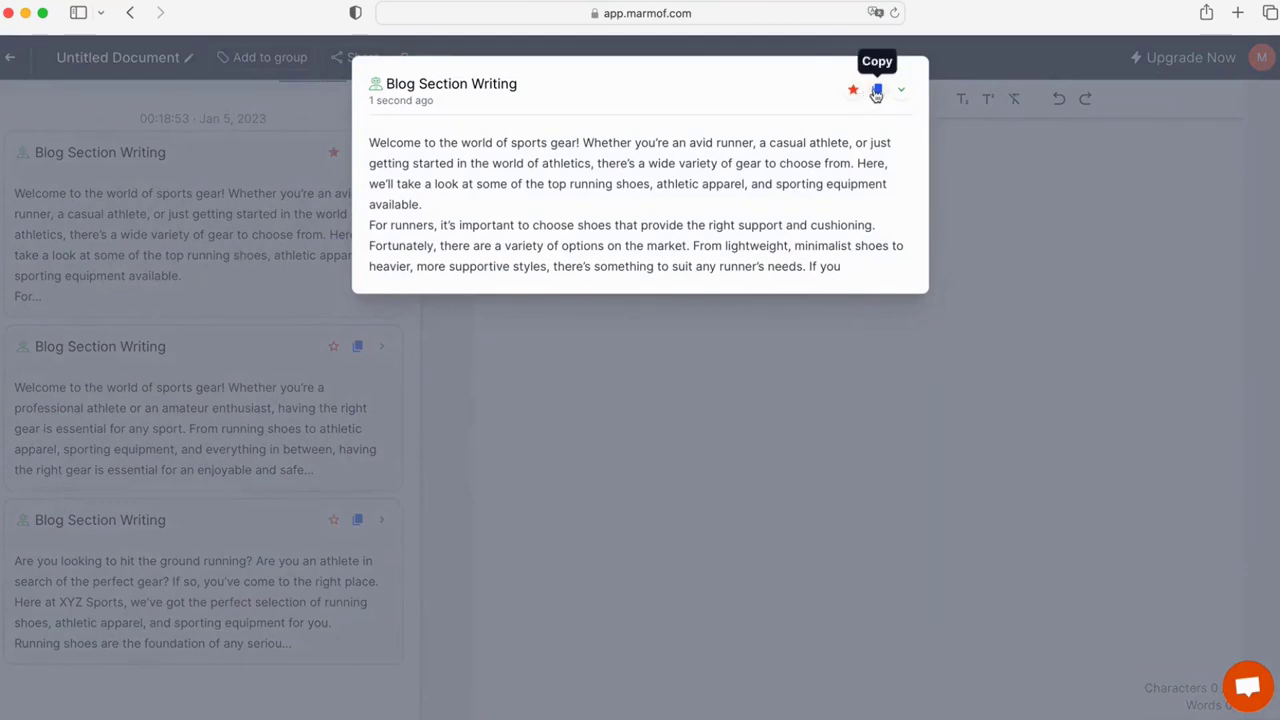
left_click(902, 93)
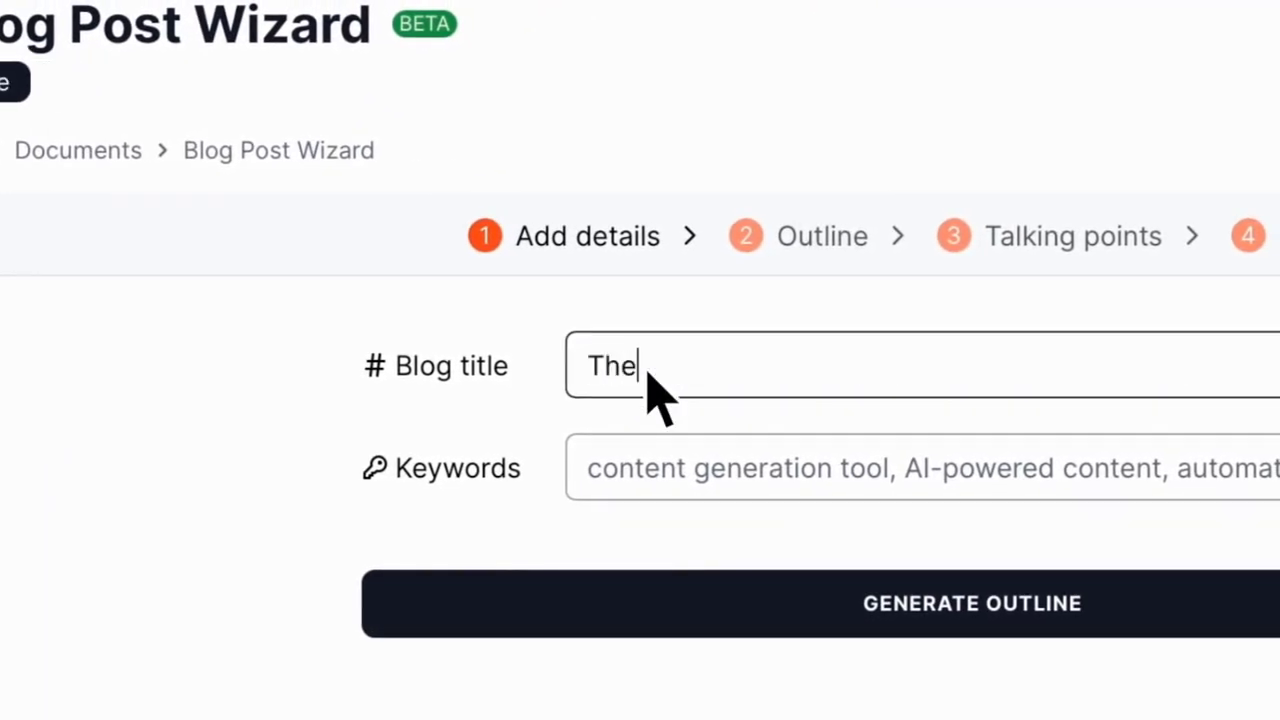
- Enter "The benefits of using an AI-powered content generation" as the blog title in the Blog Post Wizard
type("nefits")
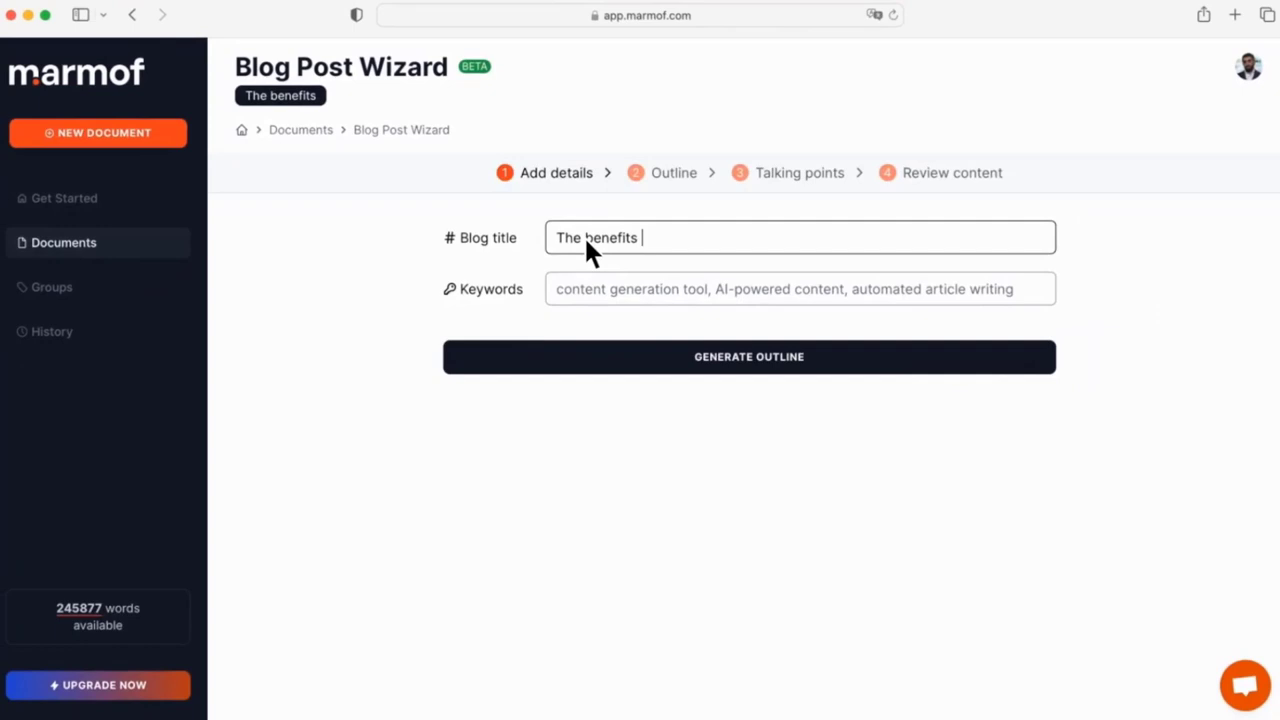
type(" of using ")
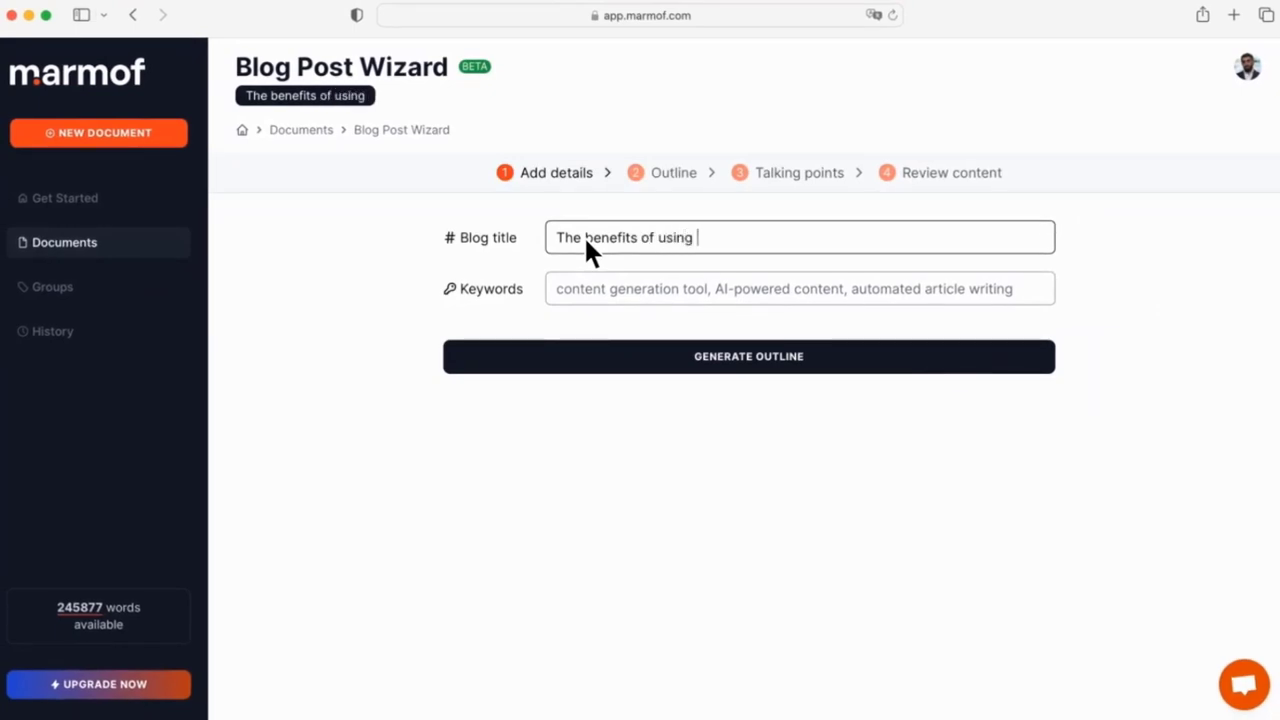
type("an AI-p")
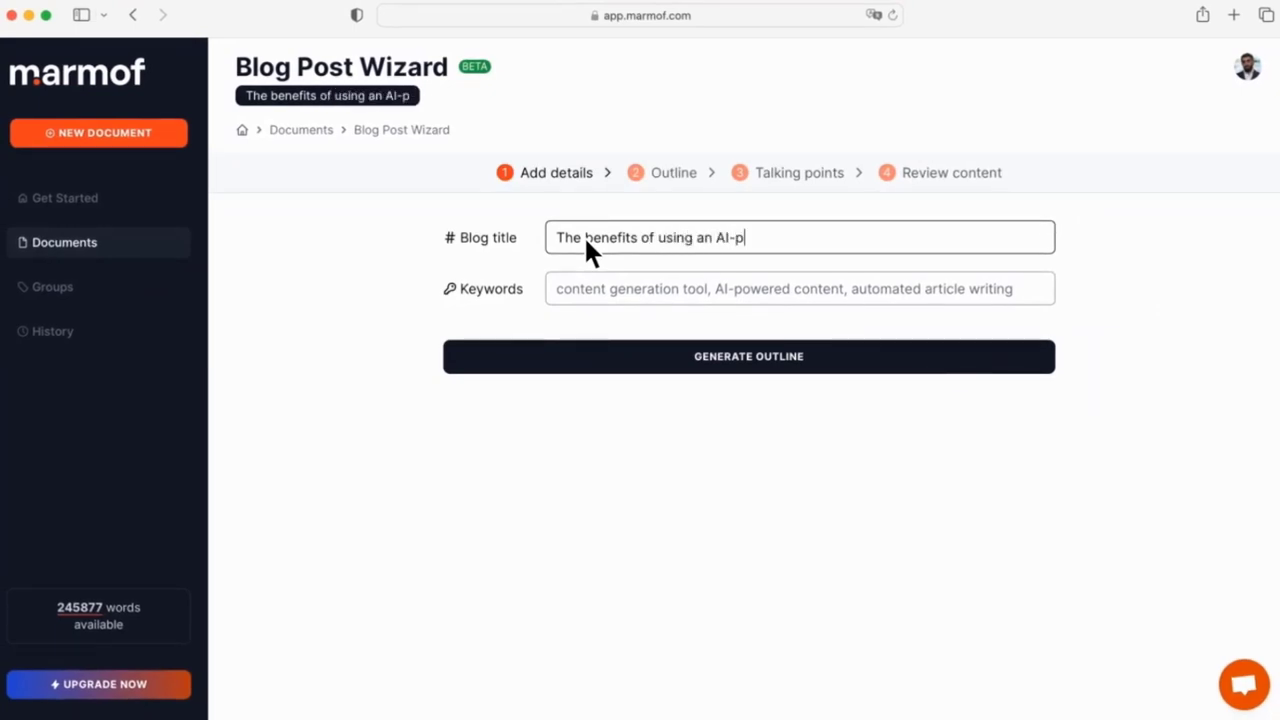
type("owered content")
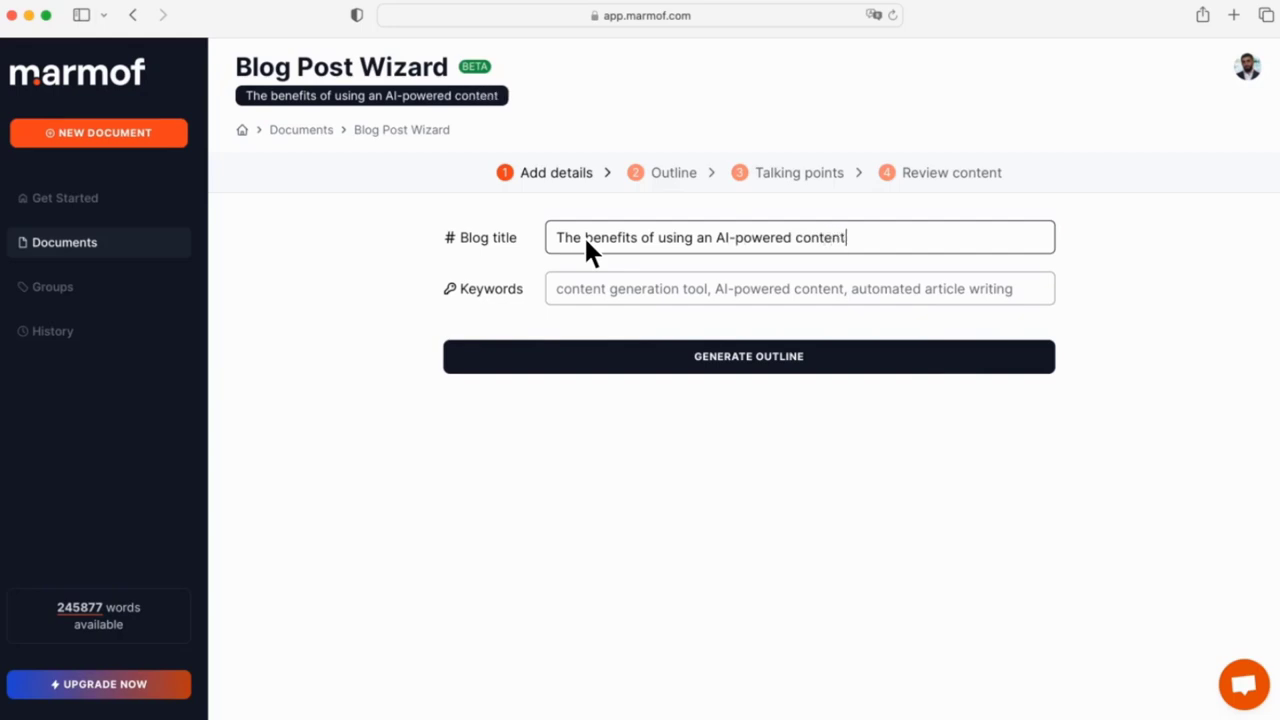
type(" generation")
- Enter the keywords "content generation tool, AI-powered content, automated article writing" and generate the blog post's outline
key("Tab")
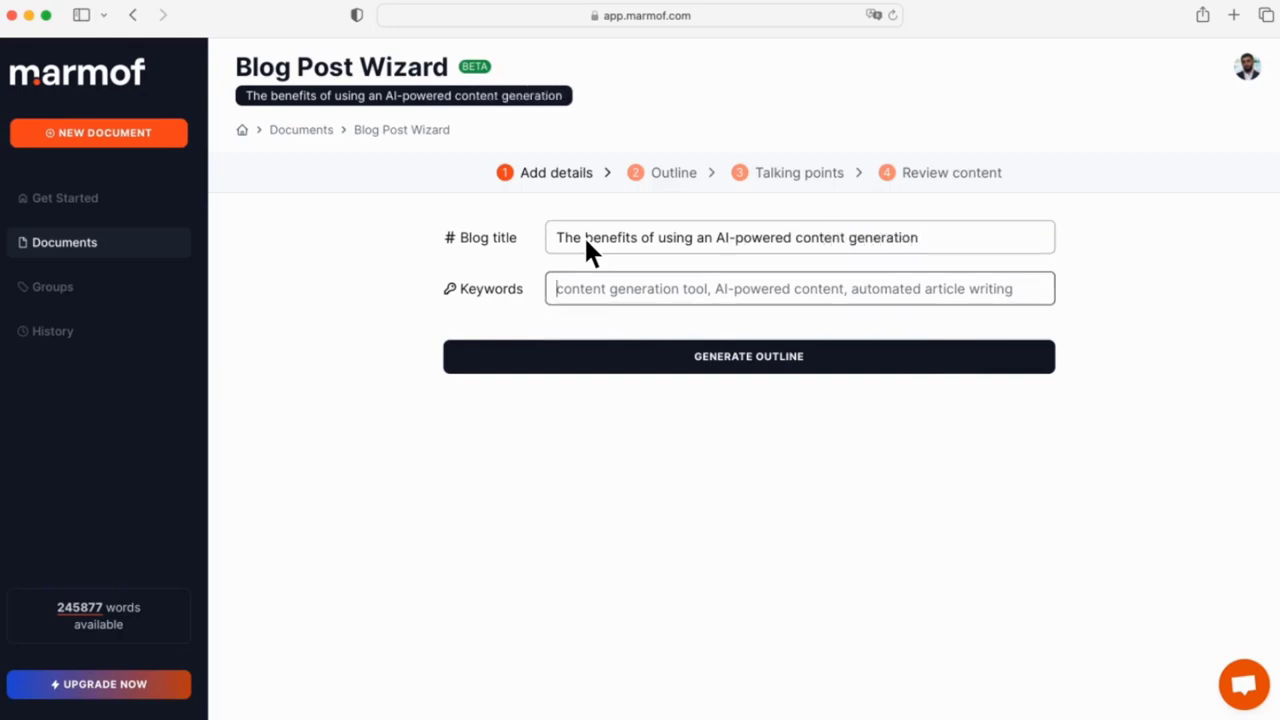
type("content gener")
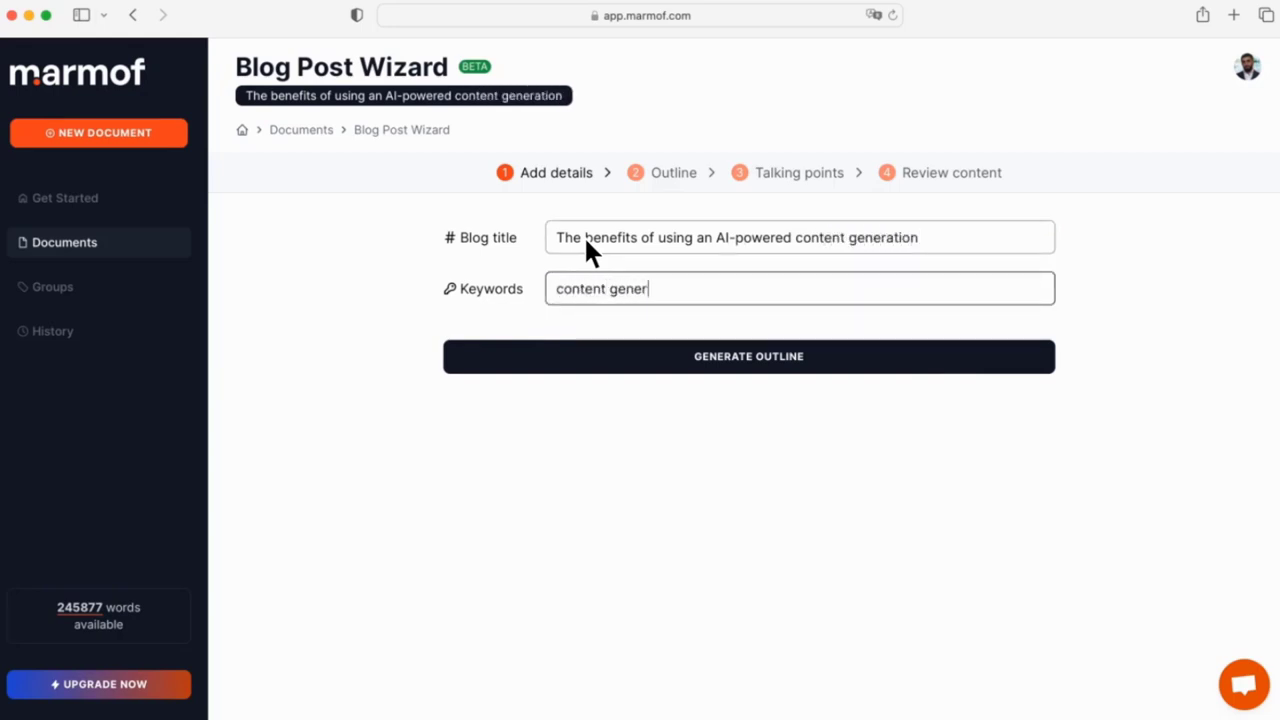
type("ation tool, AI-powe")
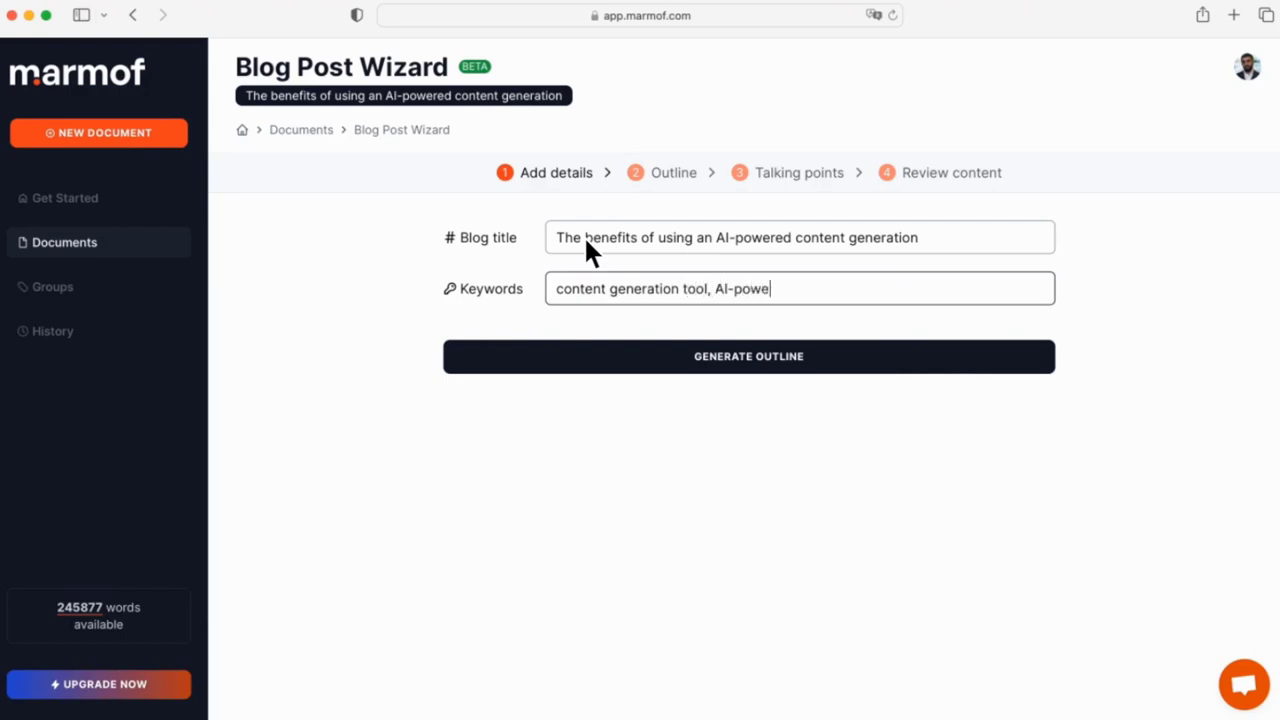
type("red content, automated ar")
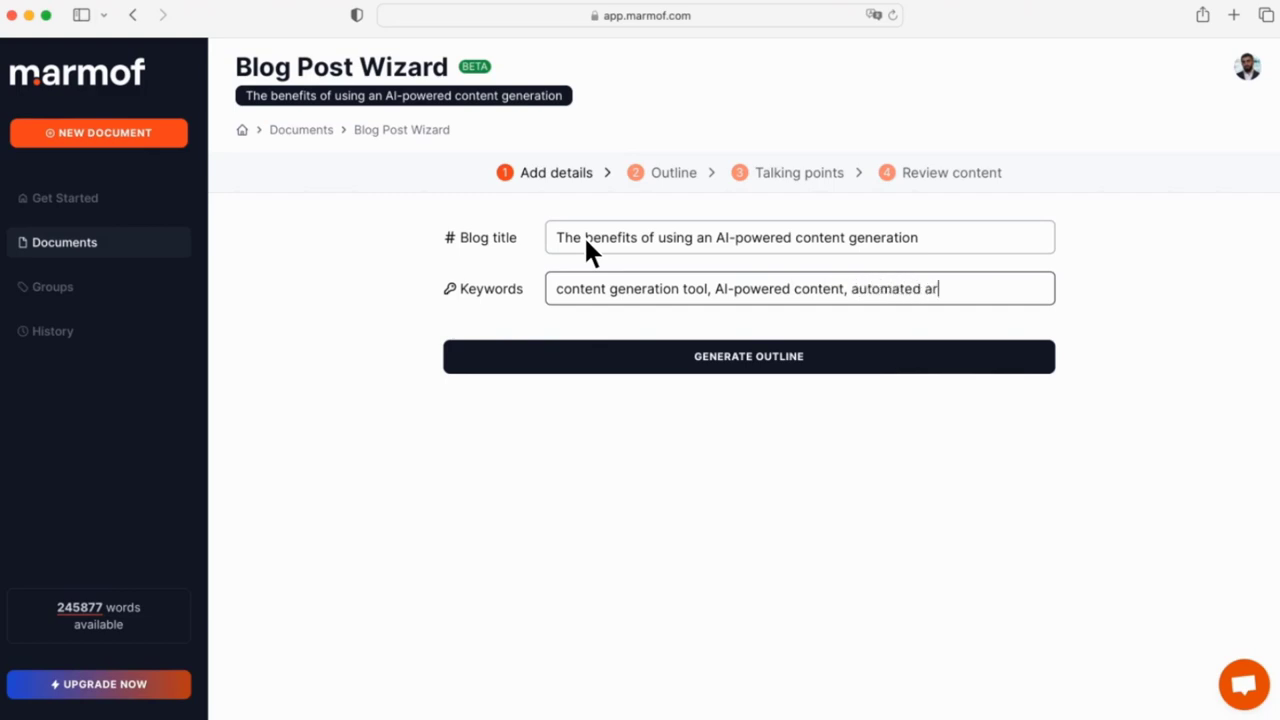
type("ticle writing")
left_click(666, 356)
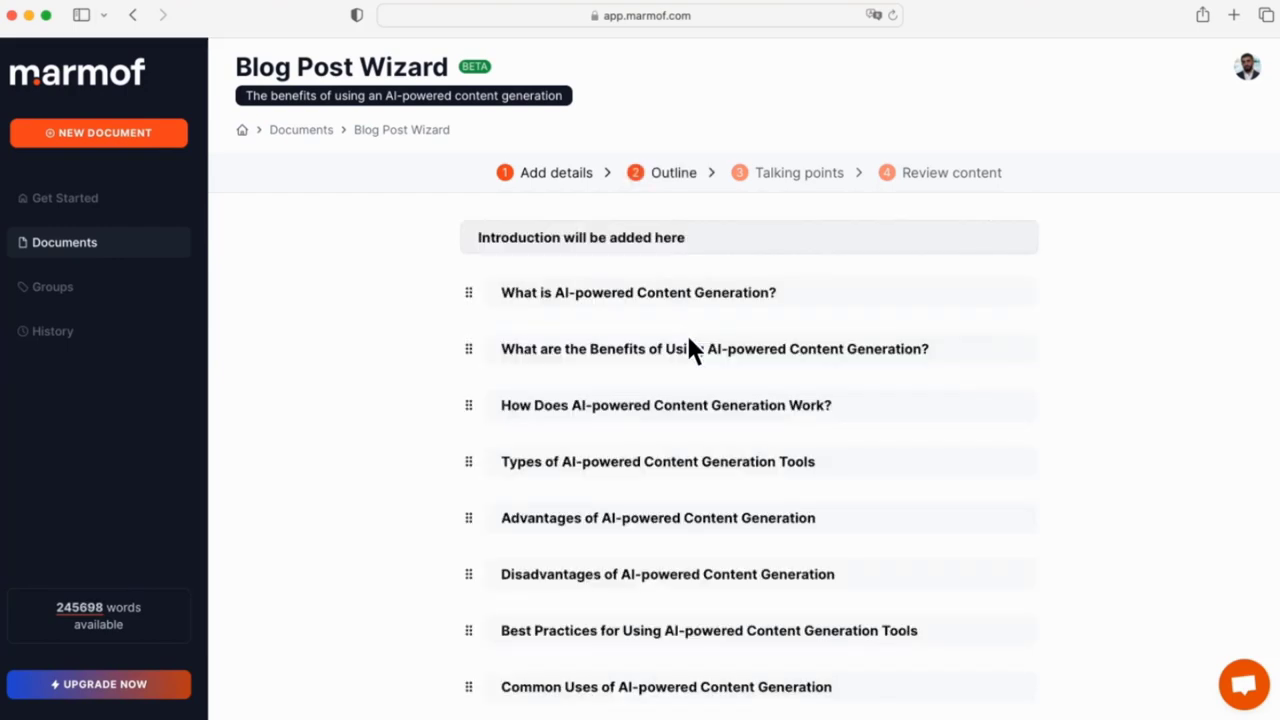
- Move the section "Best Practices for Using AI-powered Content Generation Tools" above "Advantages of AI-powered Content Generation" and generate the talking points
scroll(688, 340, "down", 4)
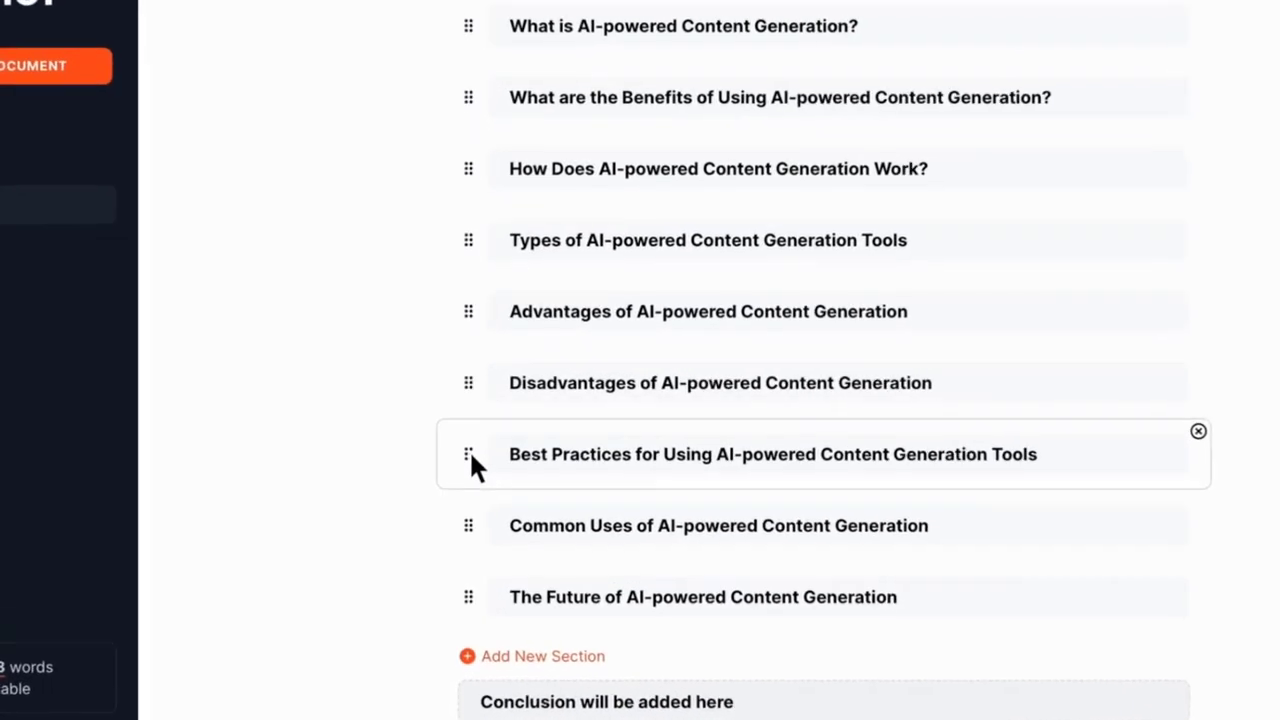
left_click_drag(469, 449, 471, 388)
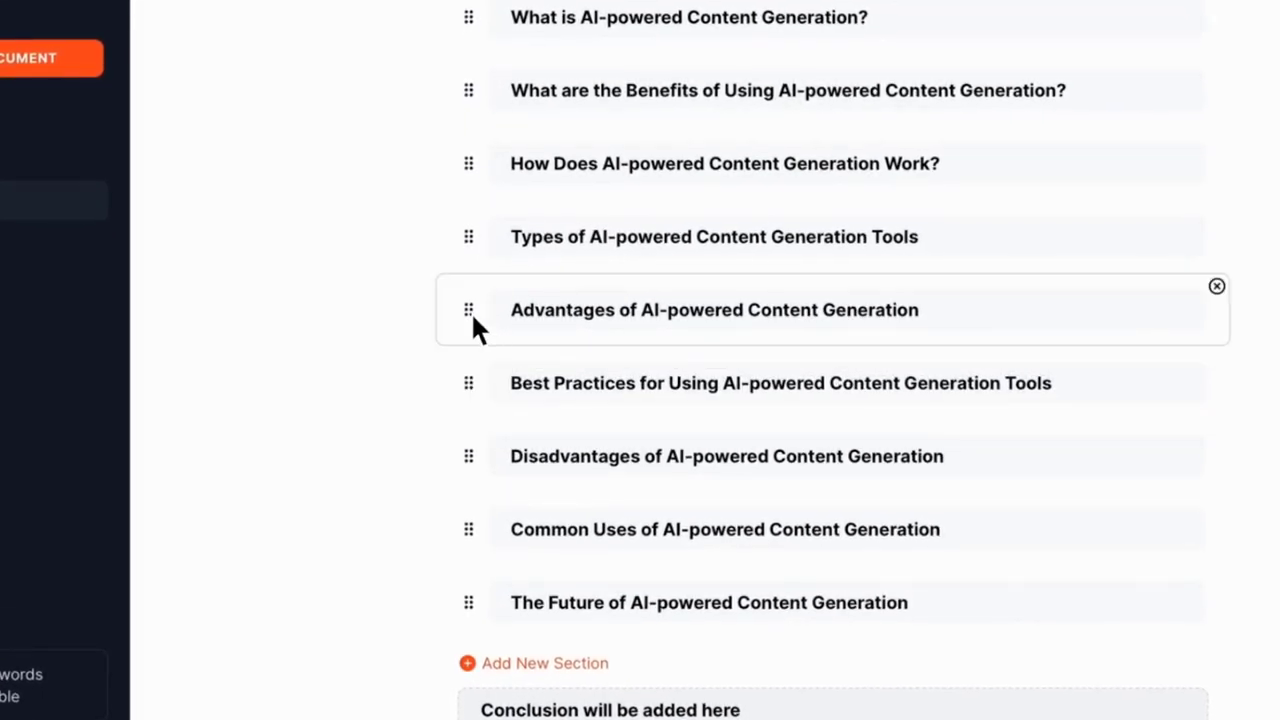
left_click_drag(471, 311, 475, 383)
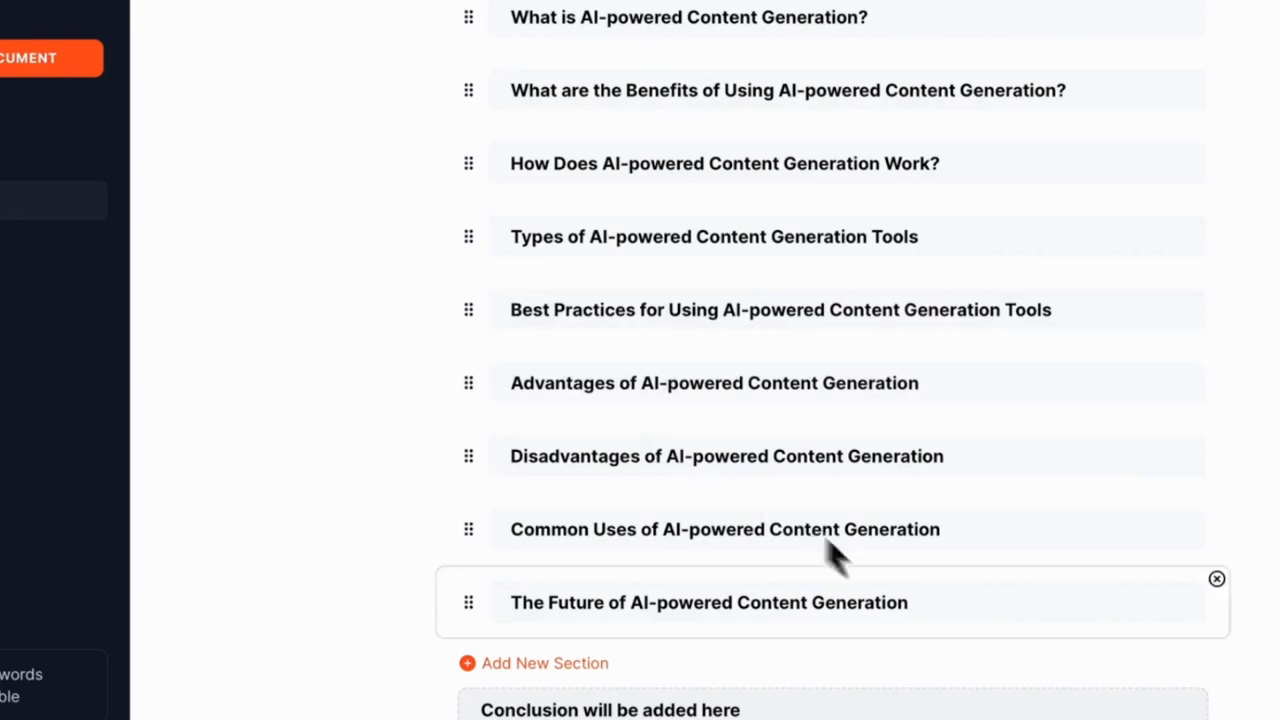
left_click(866, 703)
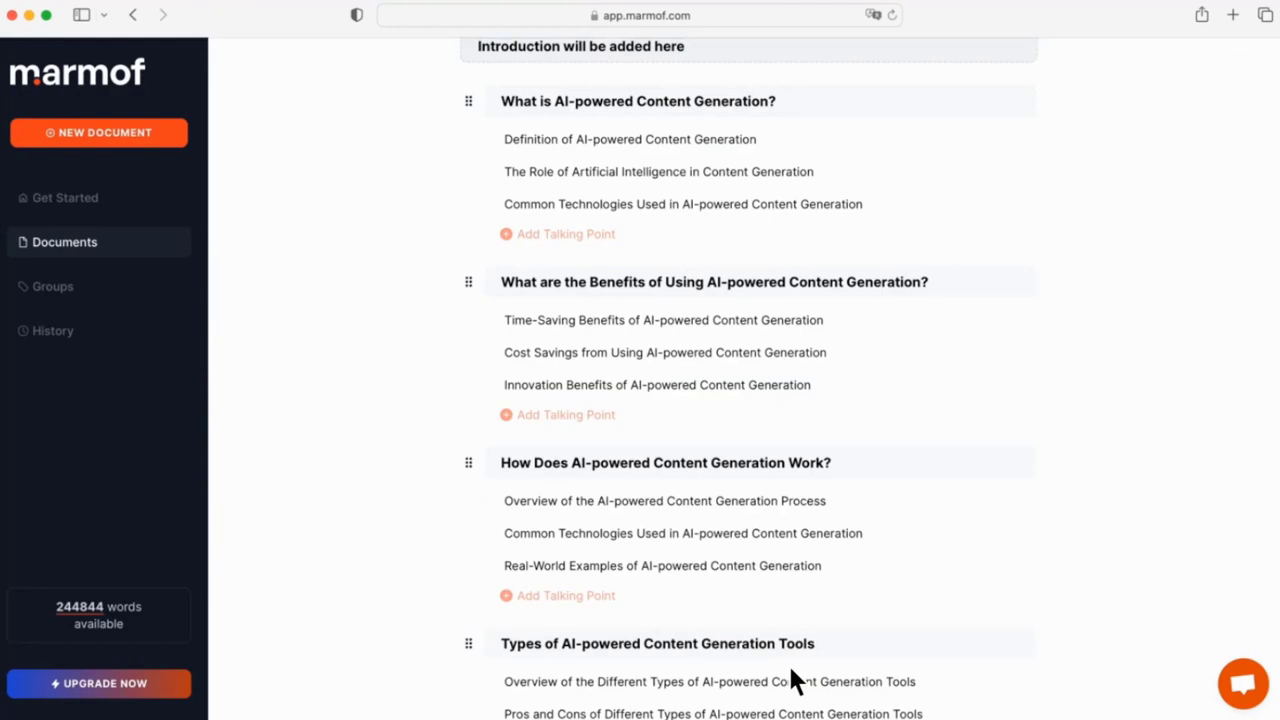
- Under "Types of AI-powered Content Generation Tools", move the "Overview of the Different Types" talking point below "Pros and Cons of Different Types"
scroll(790, 678, "up", 2)
scroll(790, 678, "down", 3)
scroll(790, 680, "down", 5)
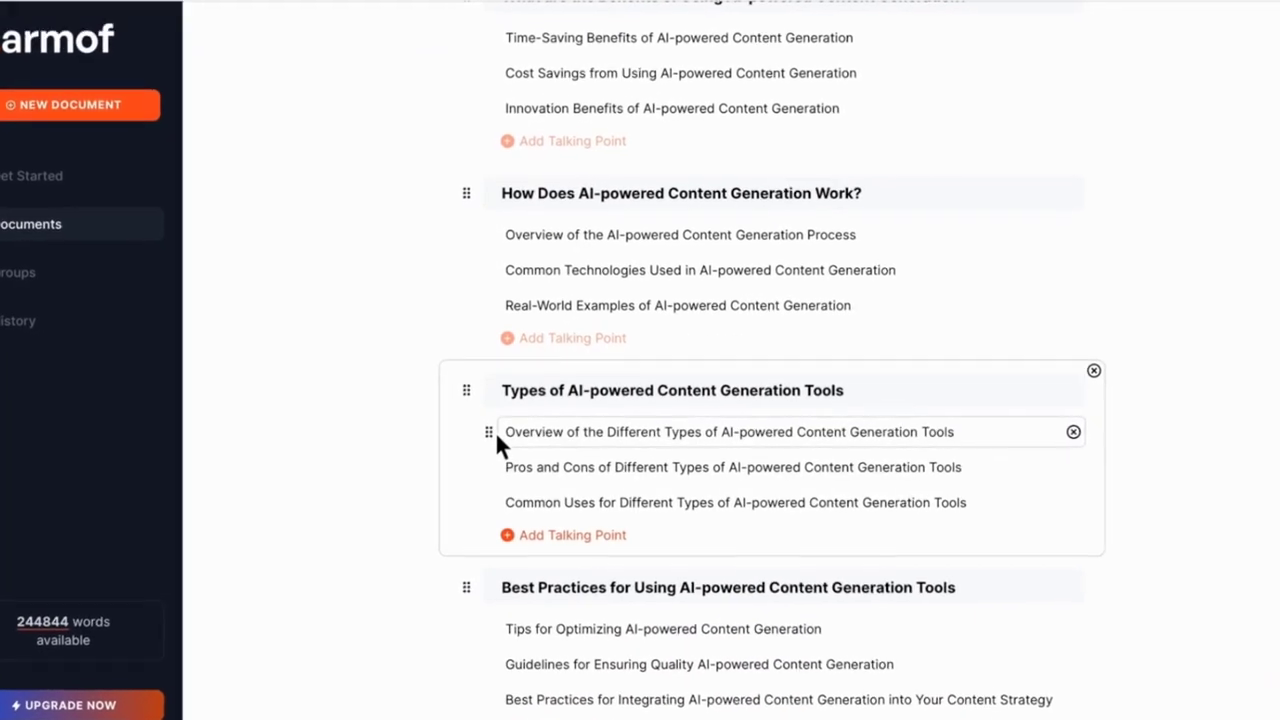
left_click_drag(495, 431, 497, 459)
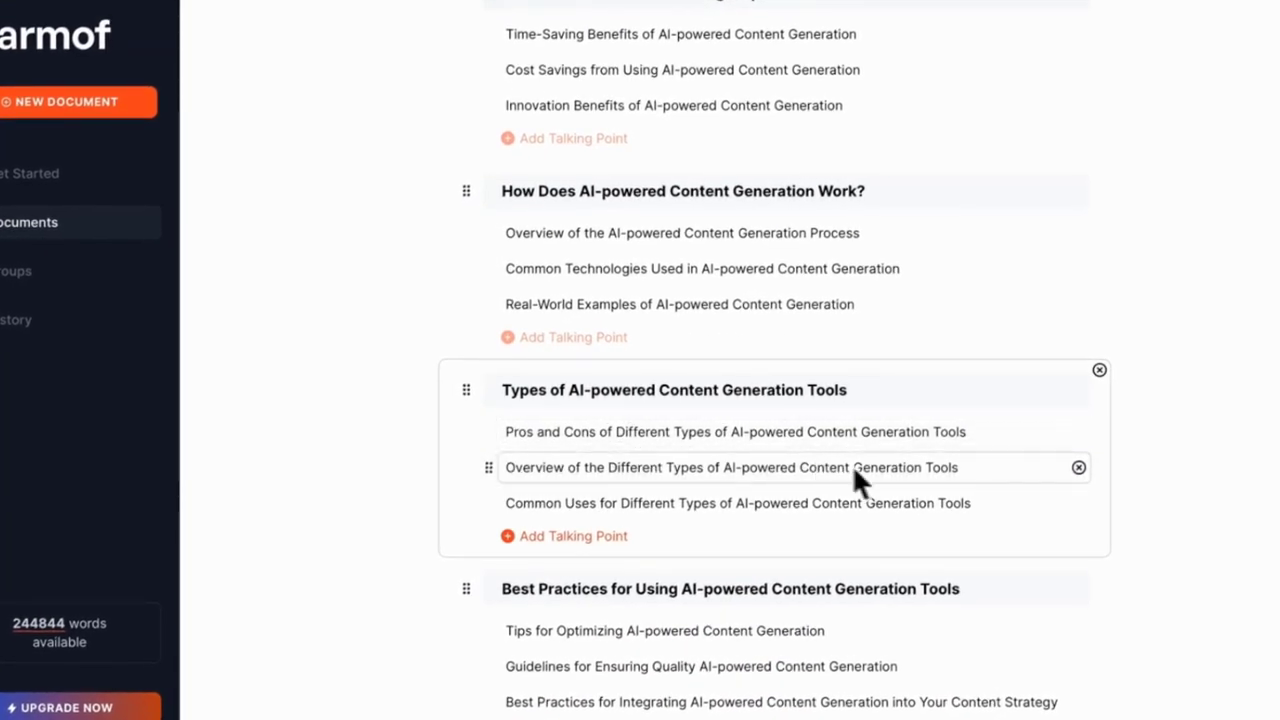
scroll(849, 468, "down", 3)
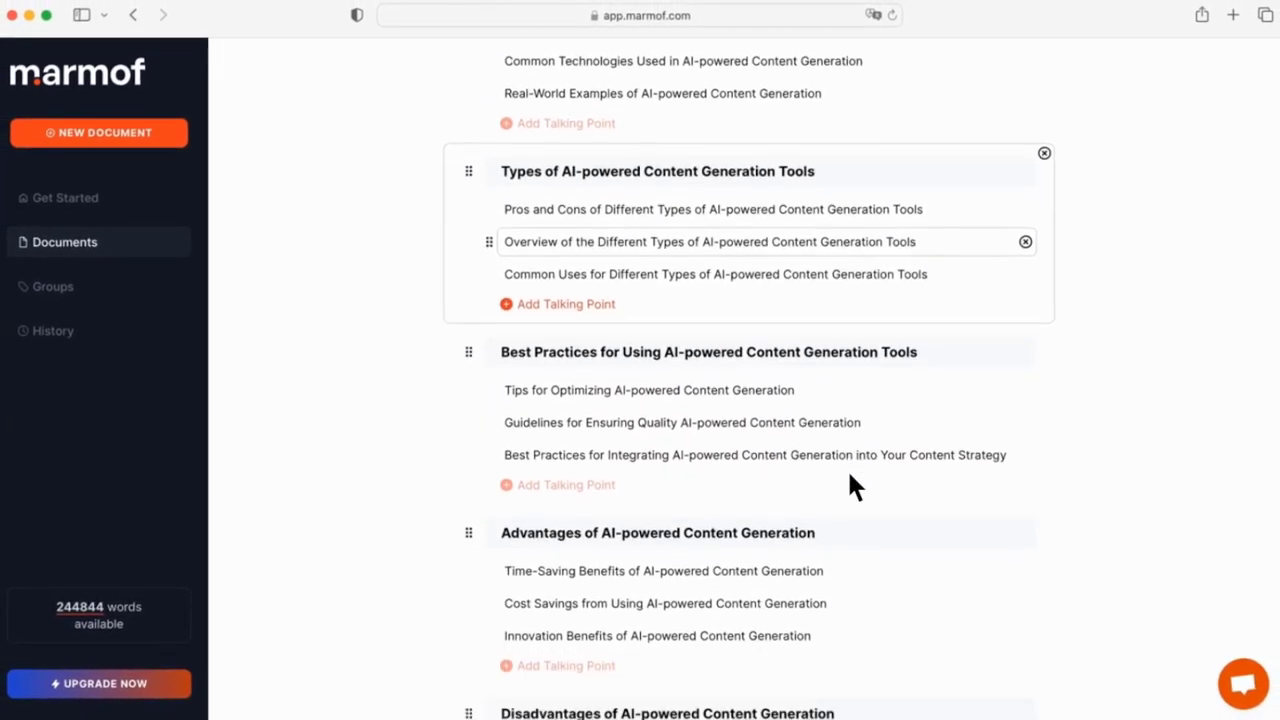
- Delete the talking point "Best Practices for Integrating AI-powered Content Generation into Your Content Strategy" and generate the blog post's content
mouse_move(972, 420)
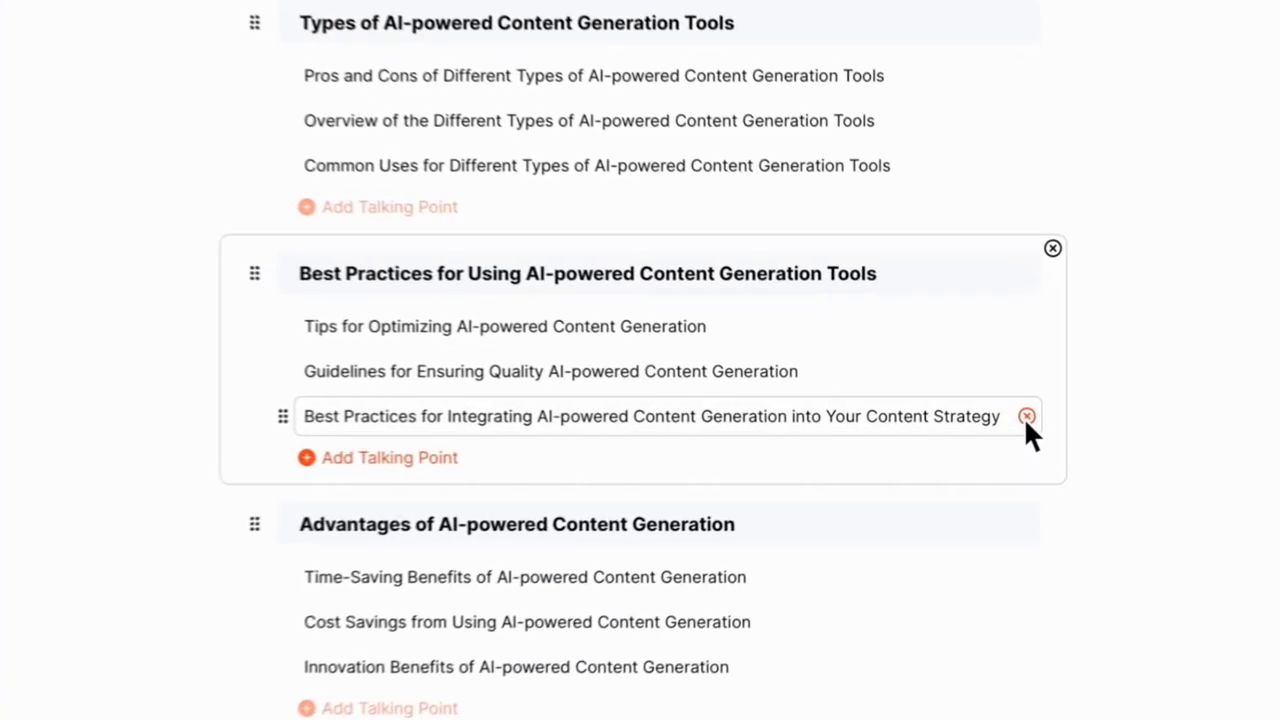
left_click(1026, 417)
scroll(754, 571, "down", 5)
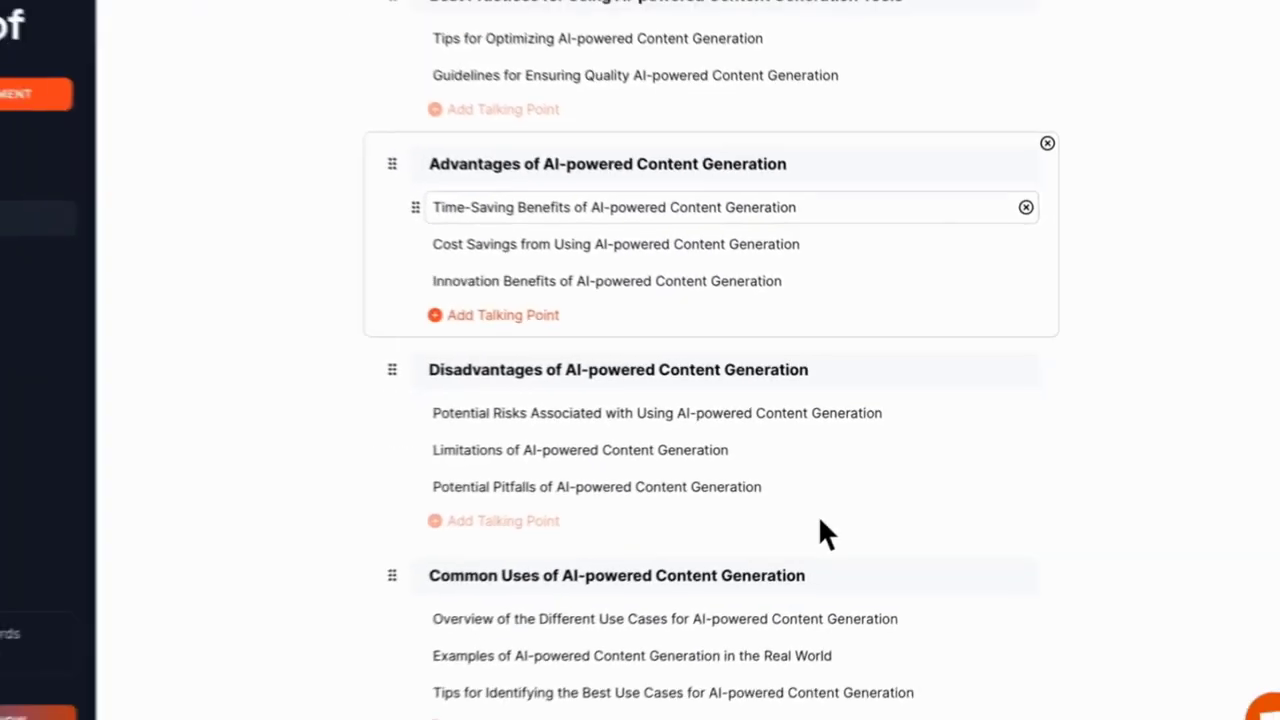
scroll(820, 520, "down", 6)
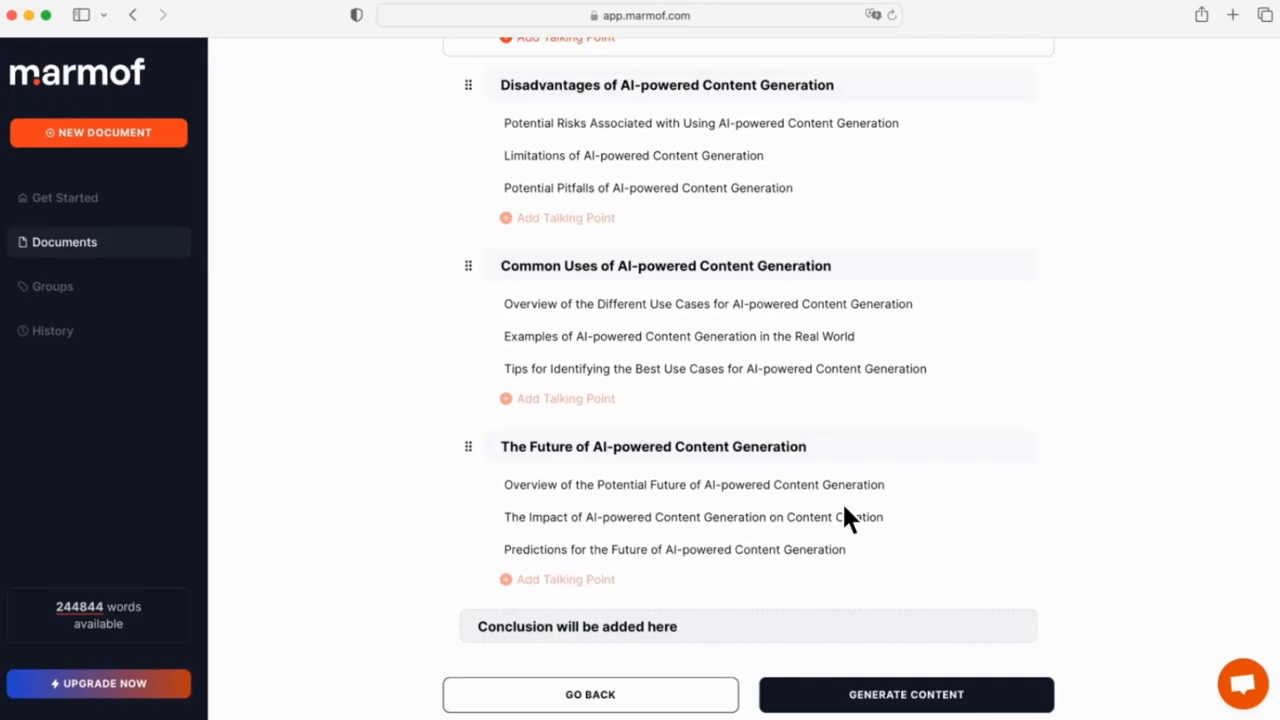
left_click(902, 697)
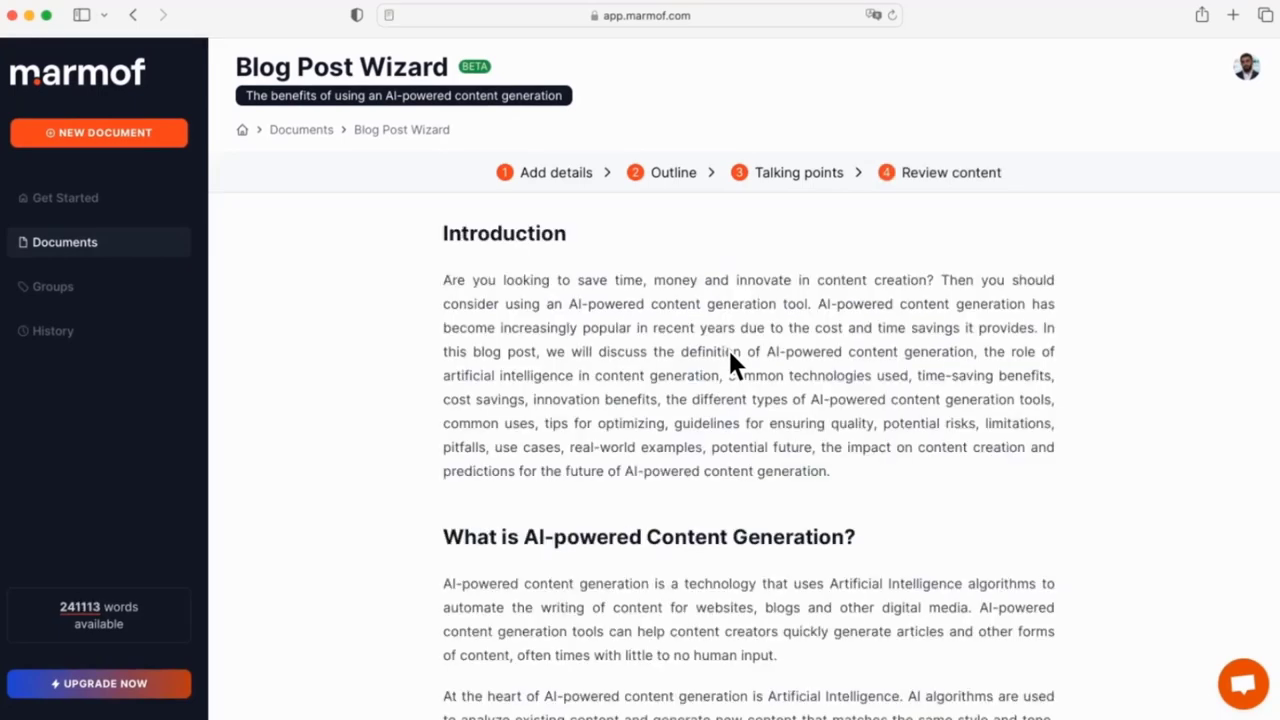
- Read through the generated blog post from the introduction to the conclusion
scroll(729, 352, "down", 10)
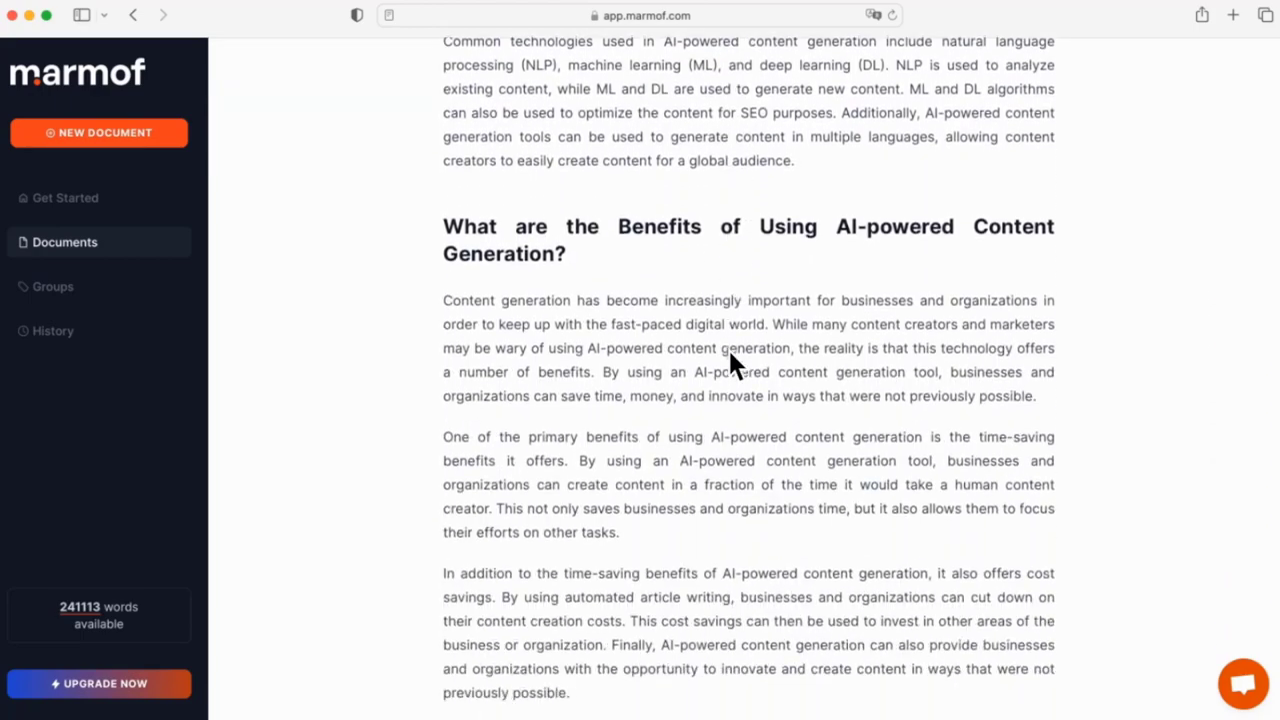
scroll(729, 352, "down", 14)
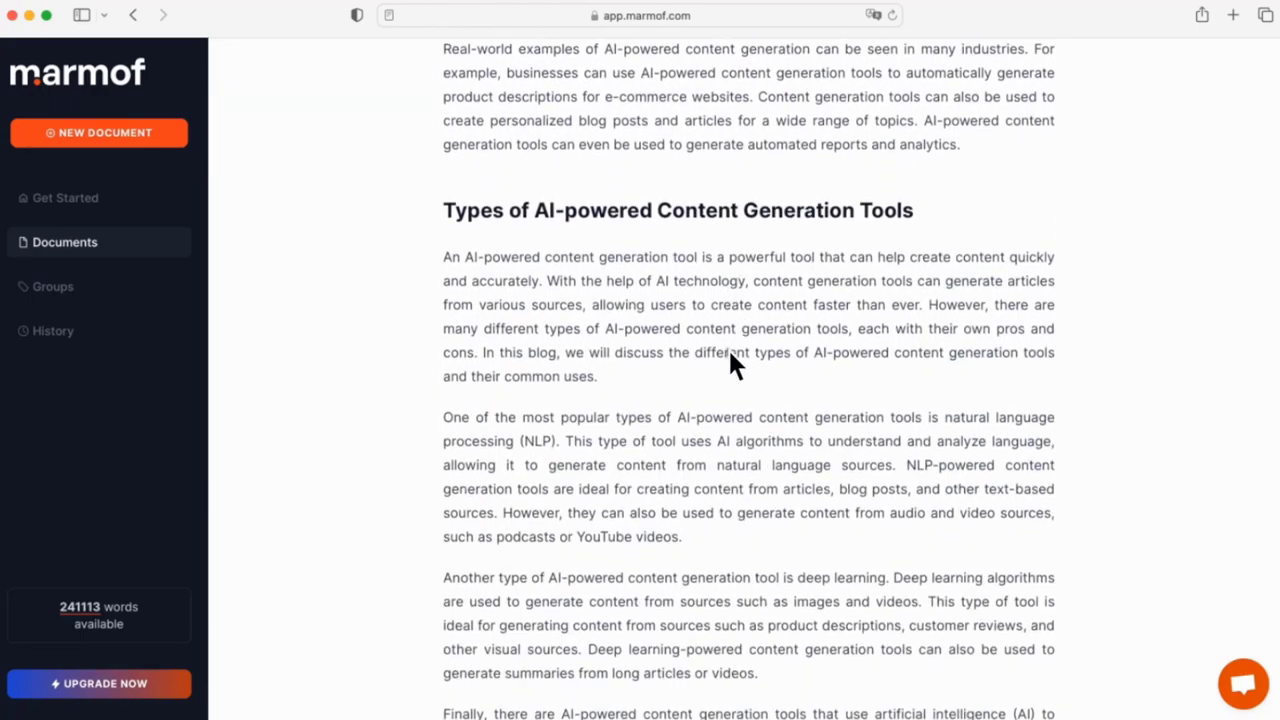
scroll(729, 352, "down", 20)
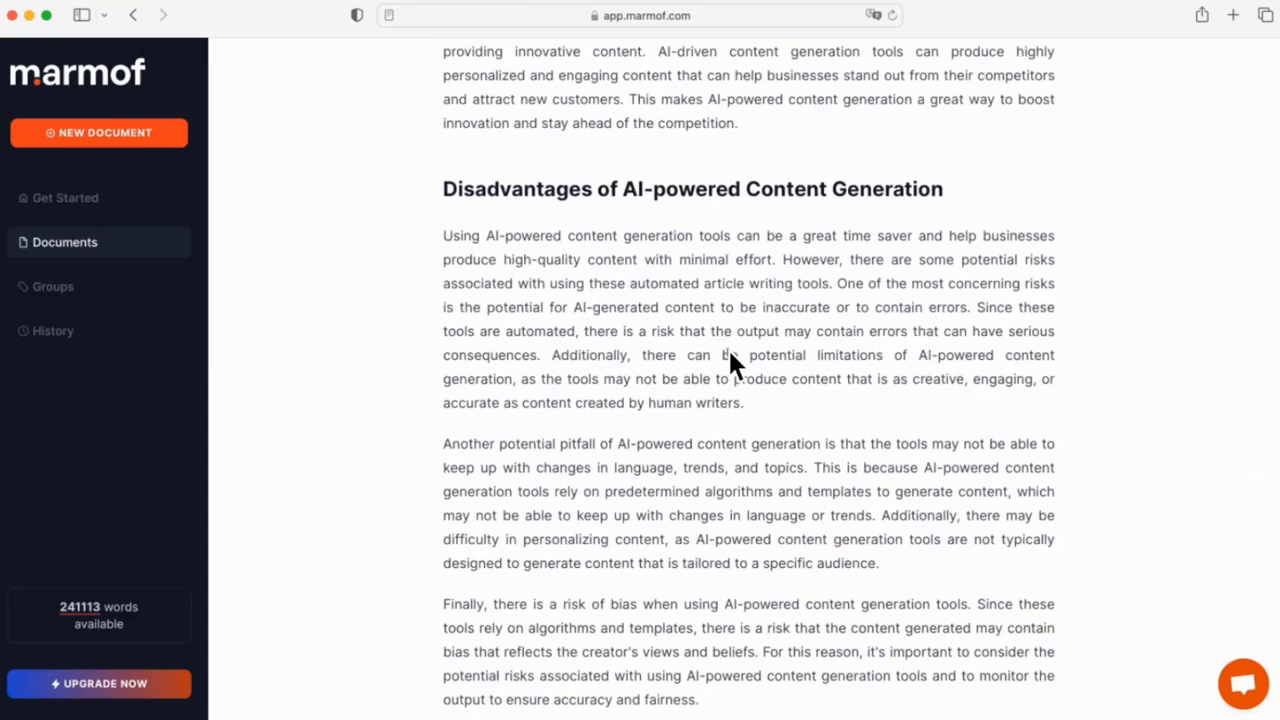
scroll(728, 348, "down", 14)
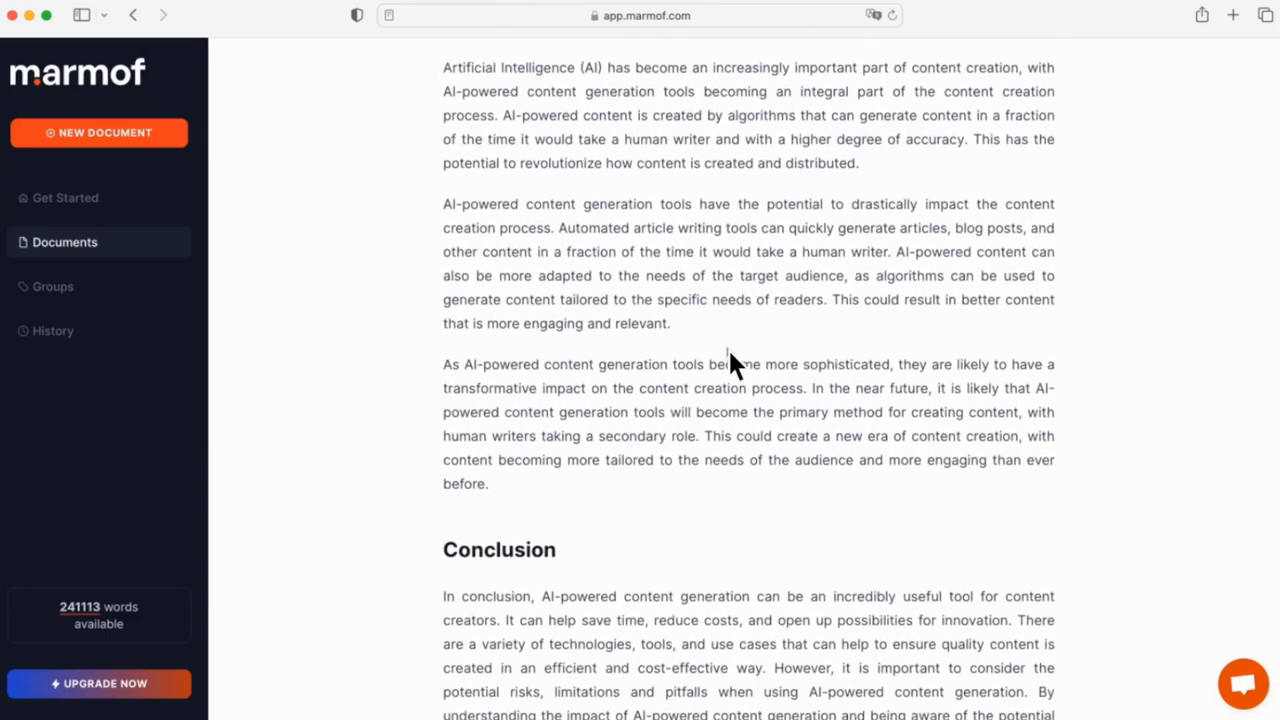
scroll(728, 350, "down", 3)
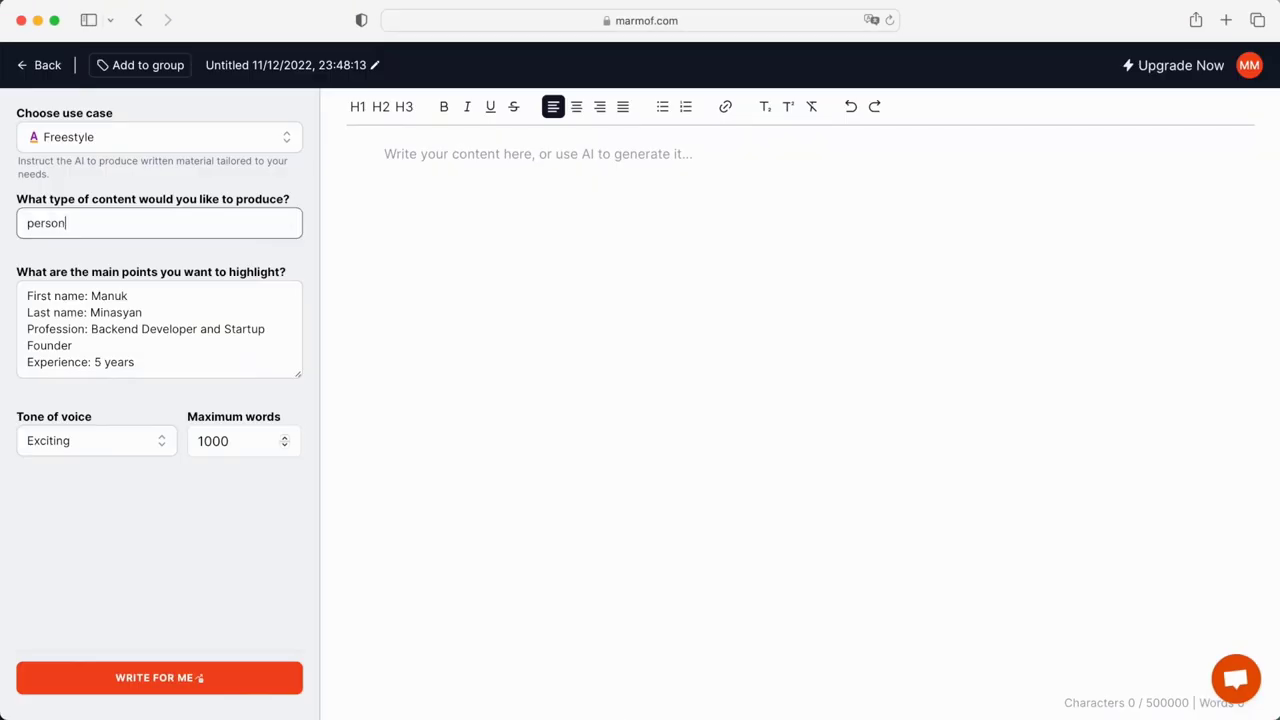
- Complete the Freestyle content type as "personal bio" and generate the text
type("bio")
key("Return")
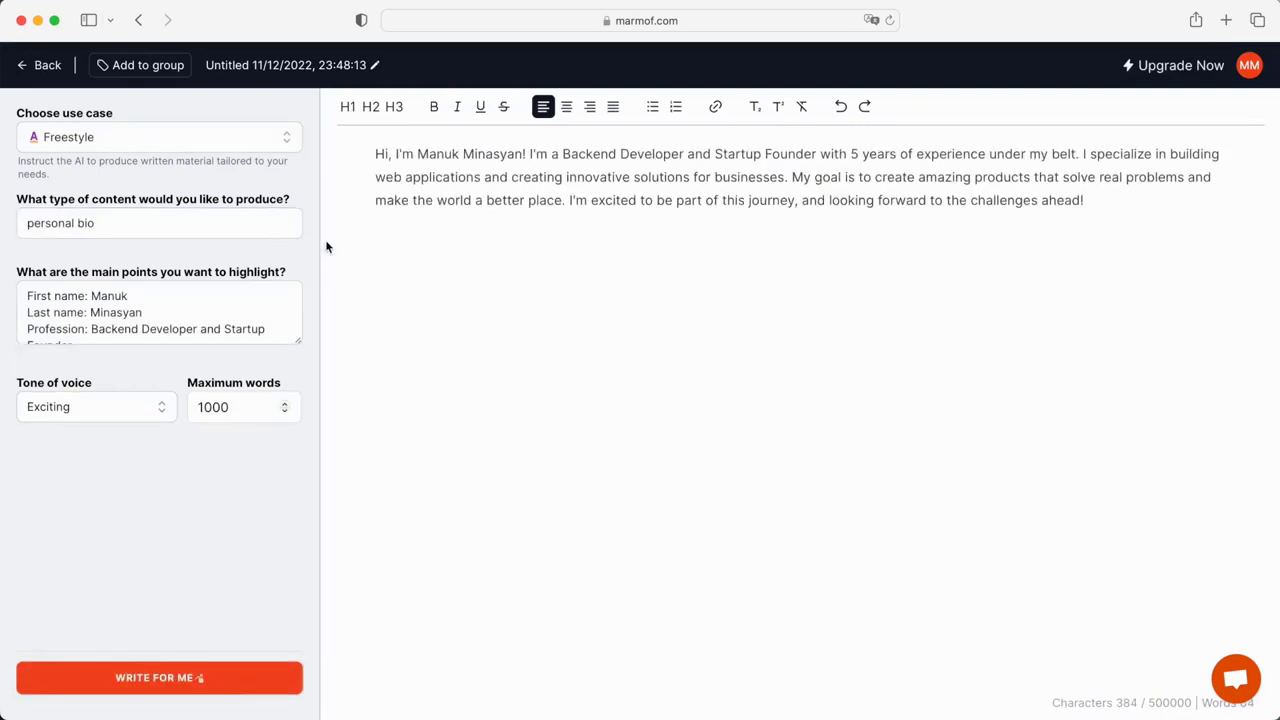
- Replace the content type with "resume" and generate the text from the same main points
triple_click(241, 222)
type("resume")
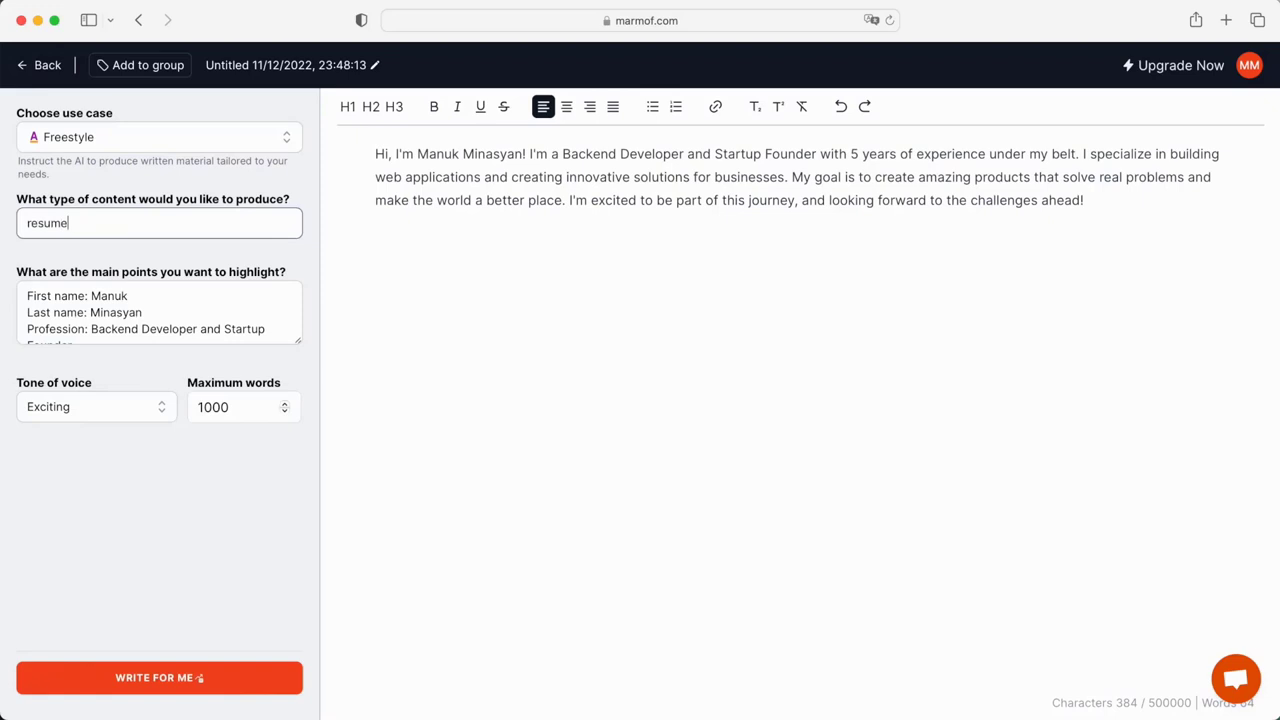
left_click(166, 675)
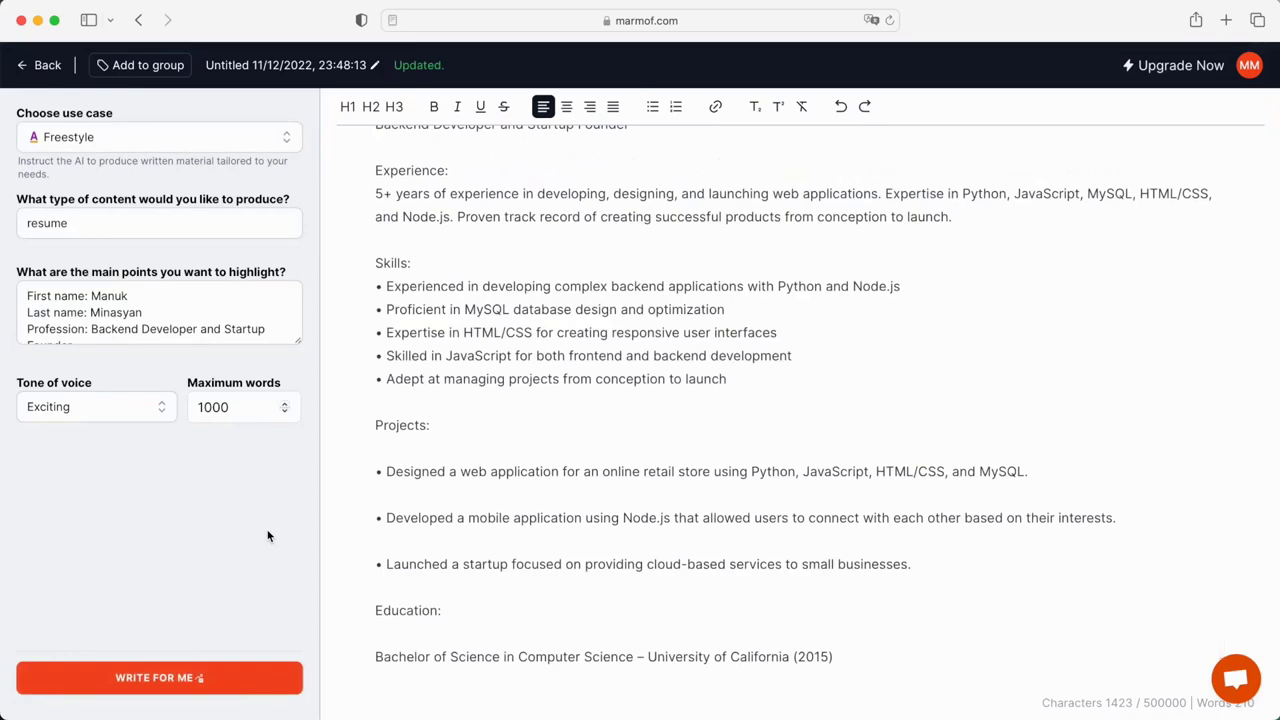
- Change the content type to "cover letter" and have the AI write it in the same document
triple_click(220, 222)
type("cove")
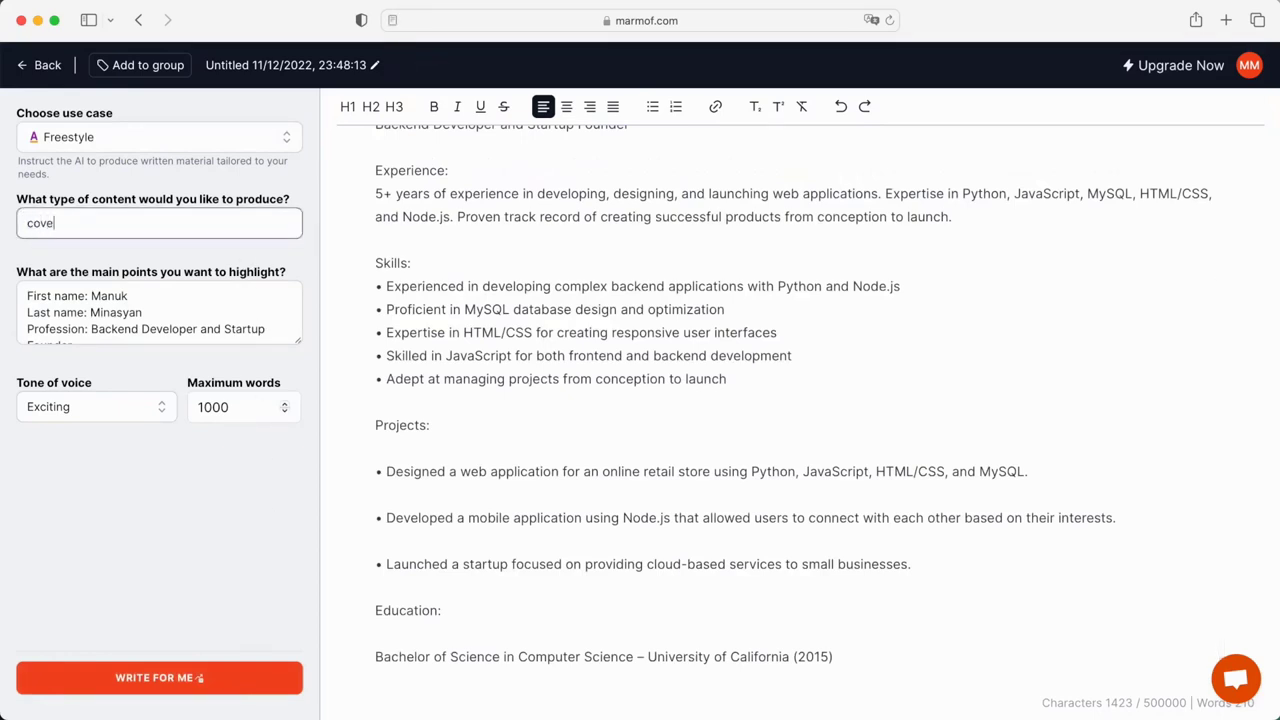
type("r letter")
left_click(157, 676)
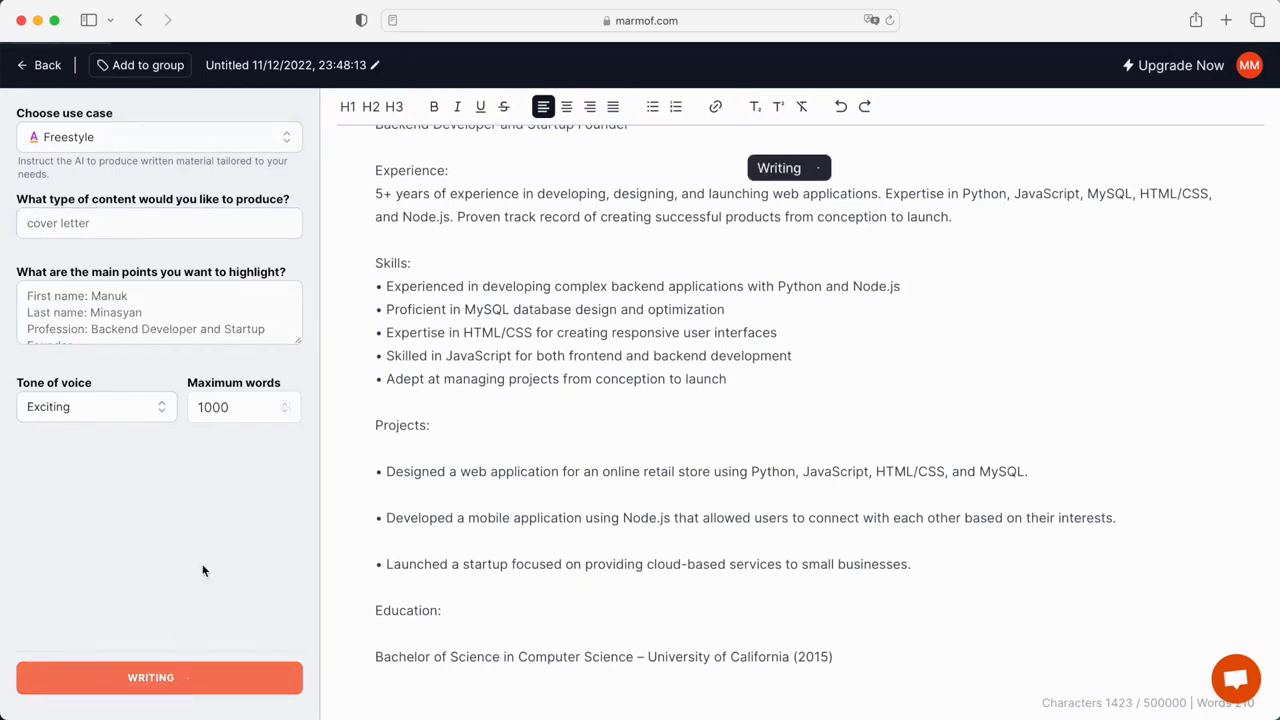